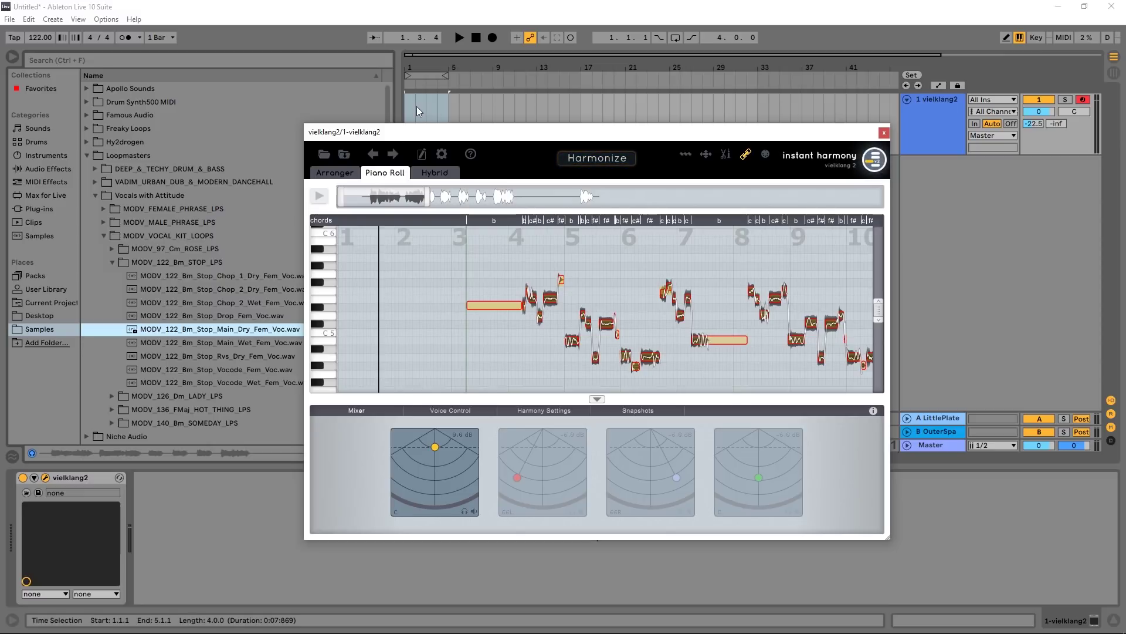
# In the Arranger view, move the vocal clip so that it starts at bar 1.
pyautogui.click(335, 176)
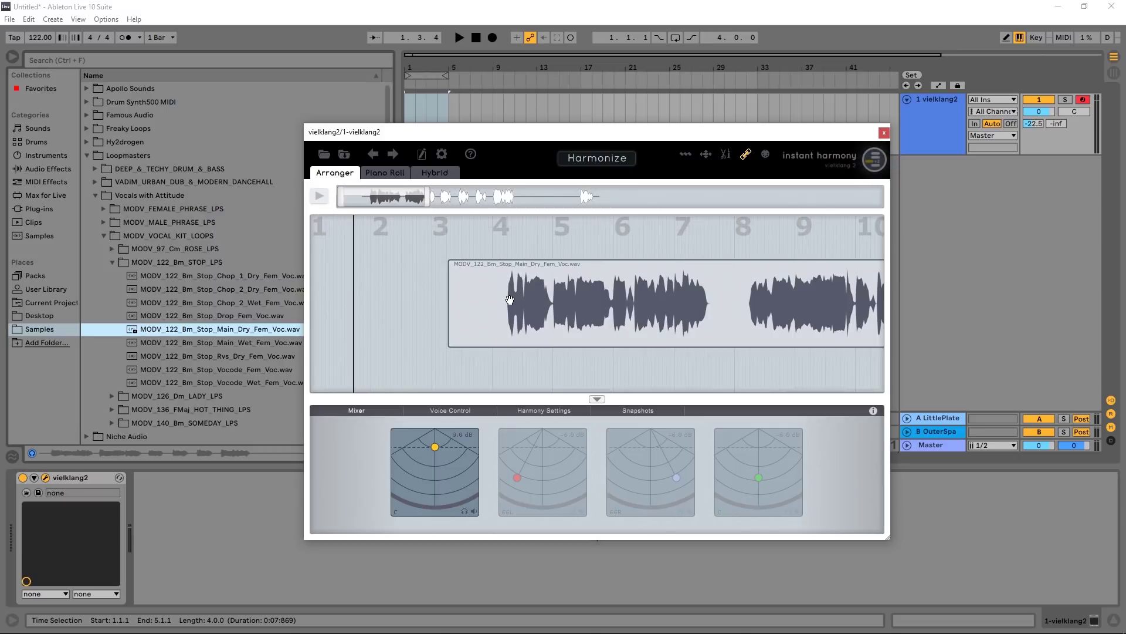
pyautogui.moveTo(514, 298); pyautogui.dragTo(424, 297)
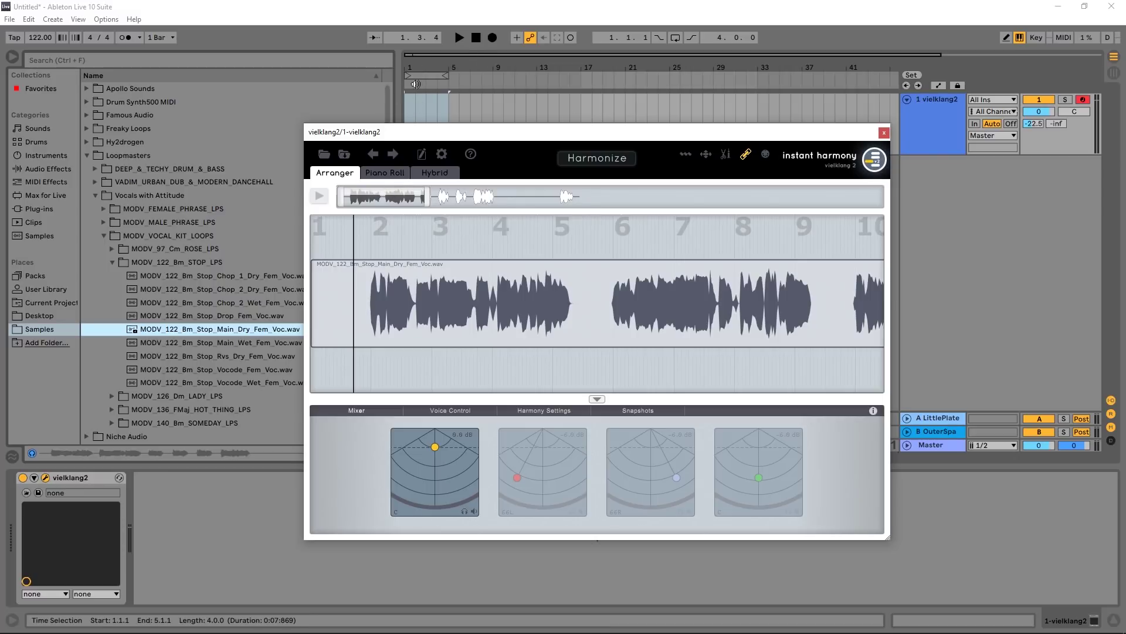
# Set the playback start to bar 2 on the vielklang2 track and start playback.
pyautogui.moveTo(415, 84); pyautogui.dragTo(440, 108)
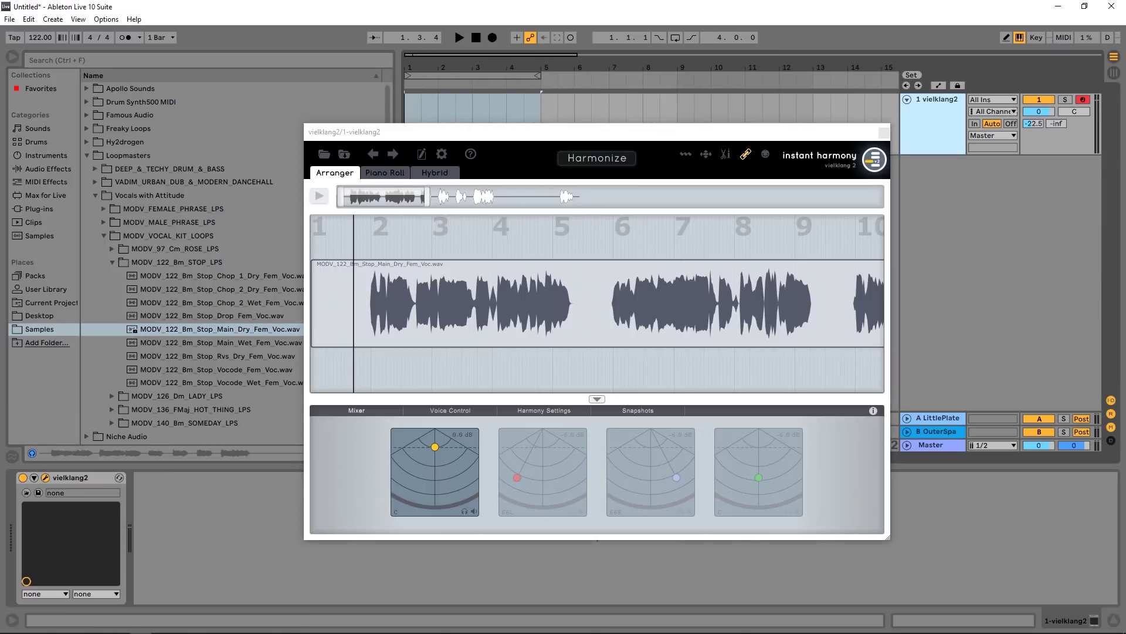
pyautogui.click(441, 103)
pyautogui.click(477, 107)
pyautogui.click(507, 108)
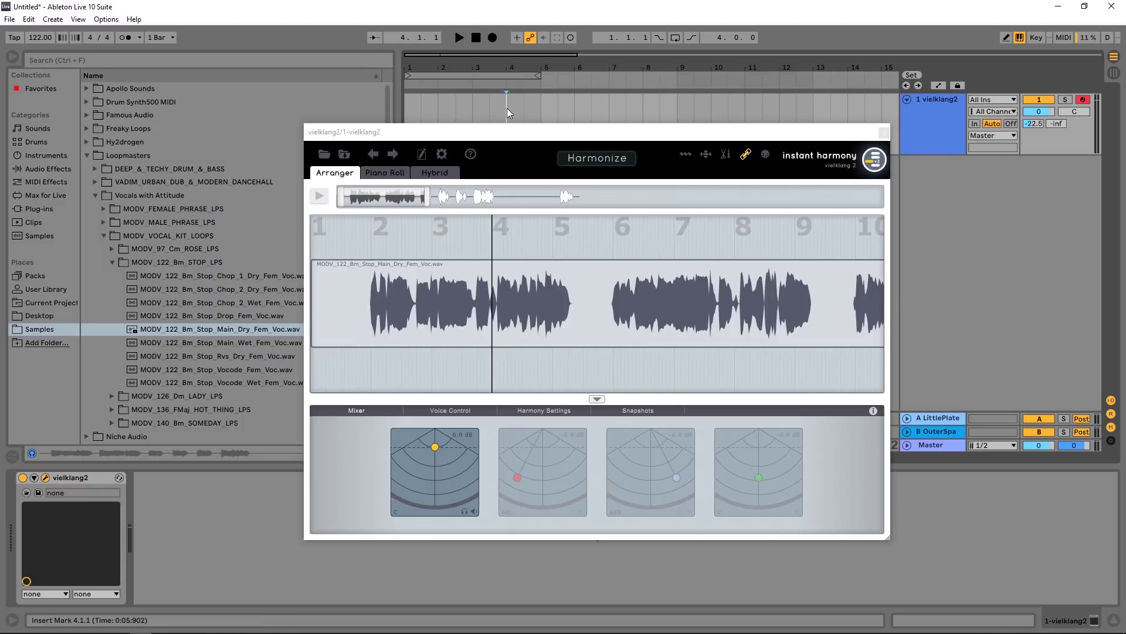
pyautogui.click(541, 104)
pyautogui.click(478, 100)
pyautogui.click(432, 106)
pyautogui.press('space')
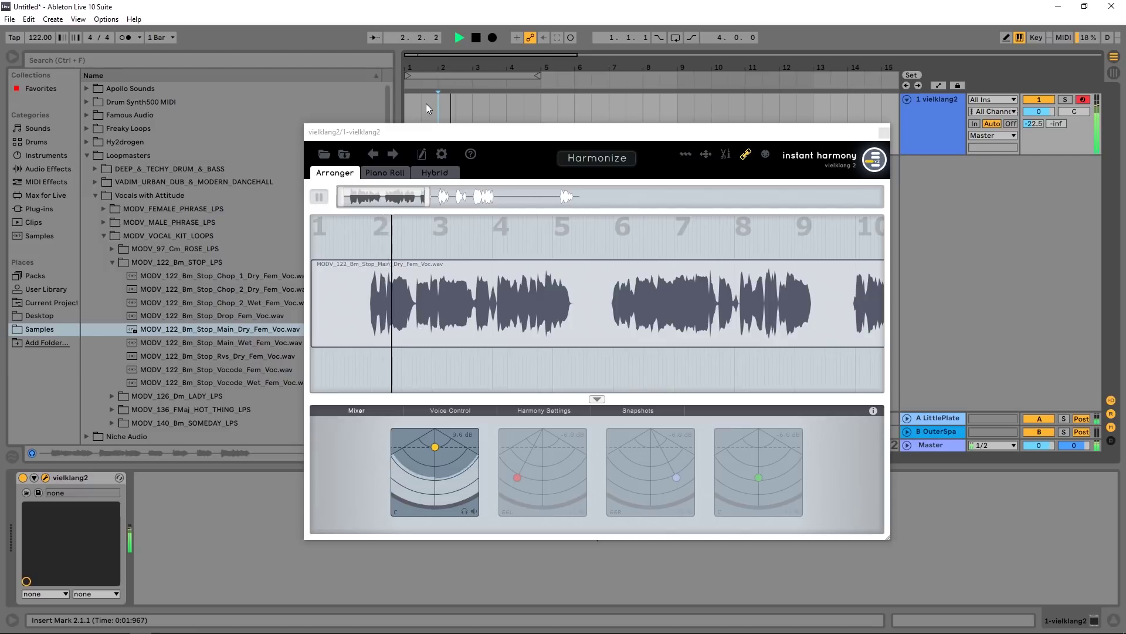
# Show the vocal's detected notes in the Piano Roll view during playback and stop at the end of the phrase.
pyautogui.click(384, 173)
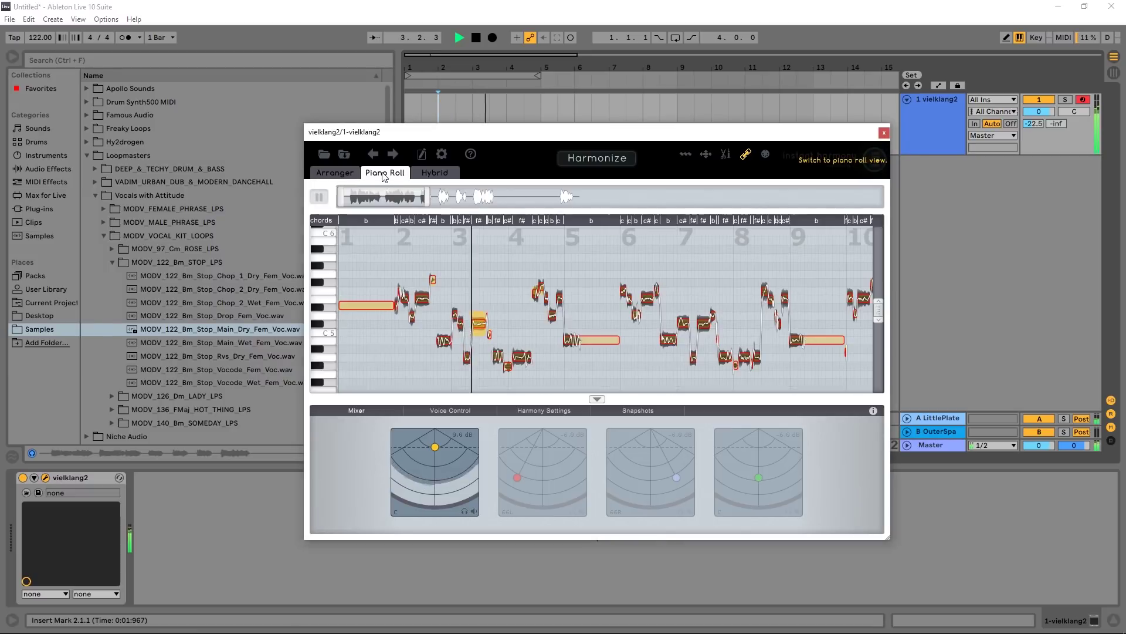
pyautogui.moveTo(528, 136); pyautogui.dragTo(526, 126)
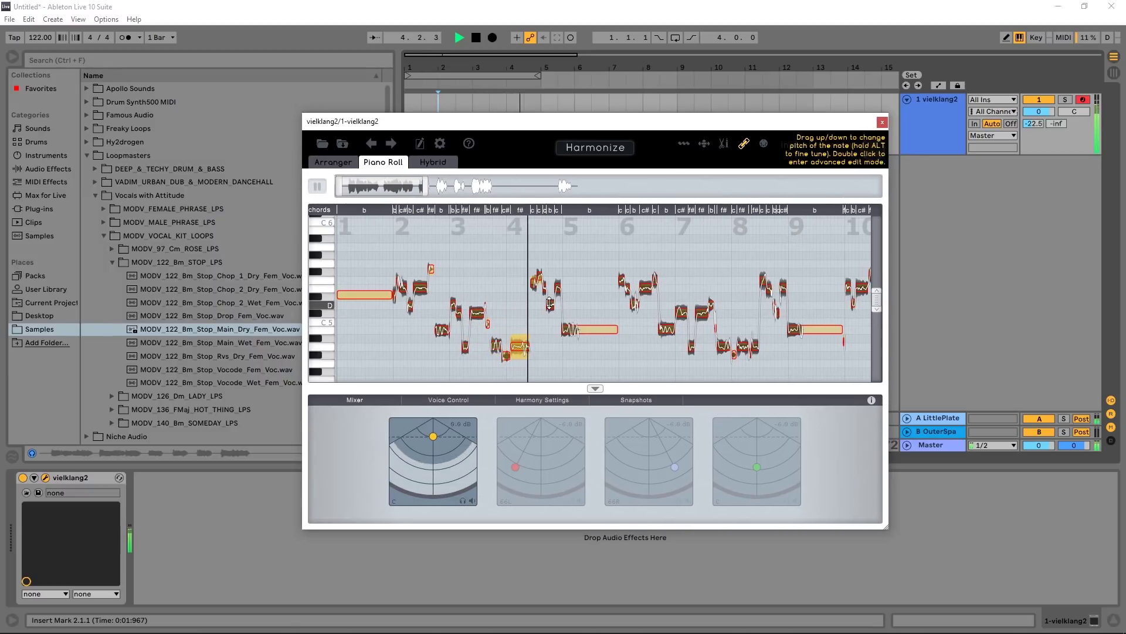
pyautogui.press('space')
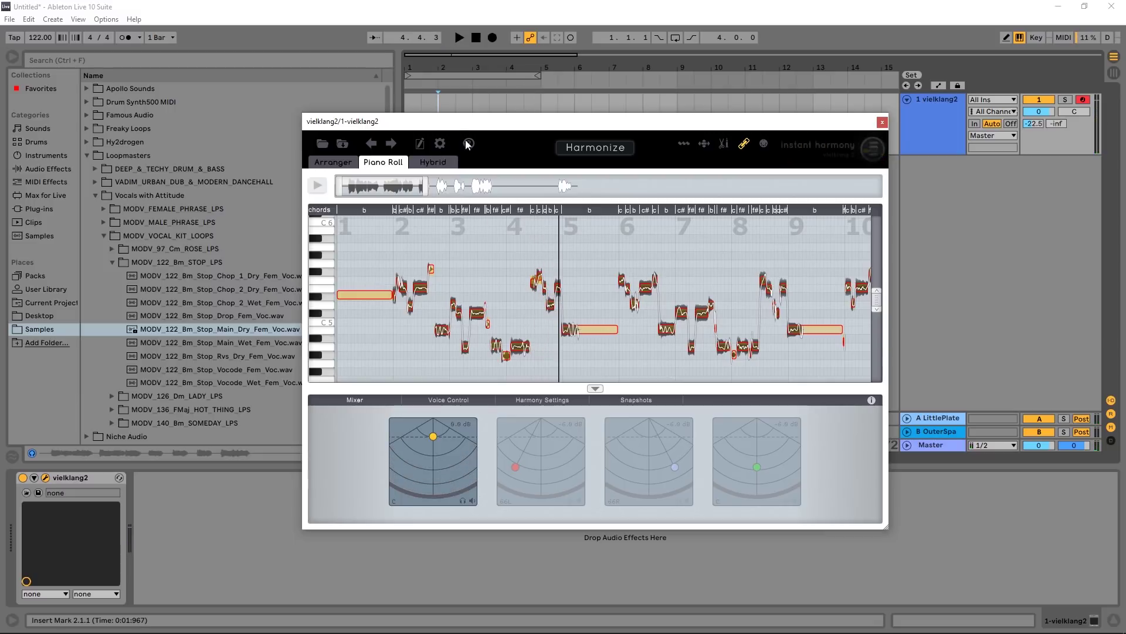
# Deselect the notes, harmonize the entire vocal and audition the generated harmony.
pyautogui.click(360, 257)
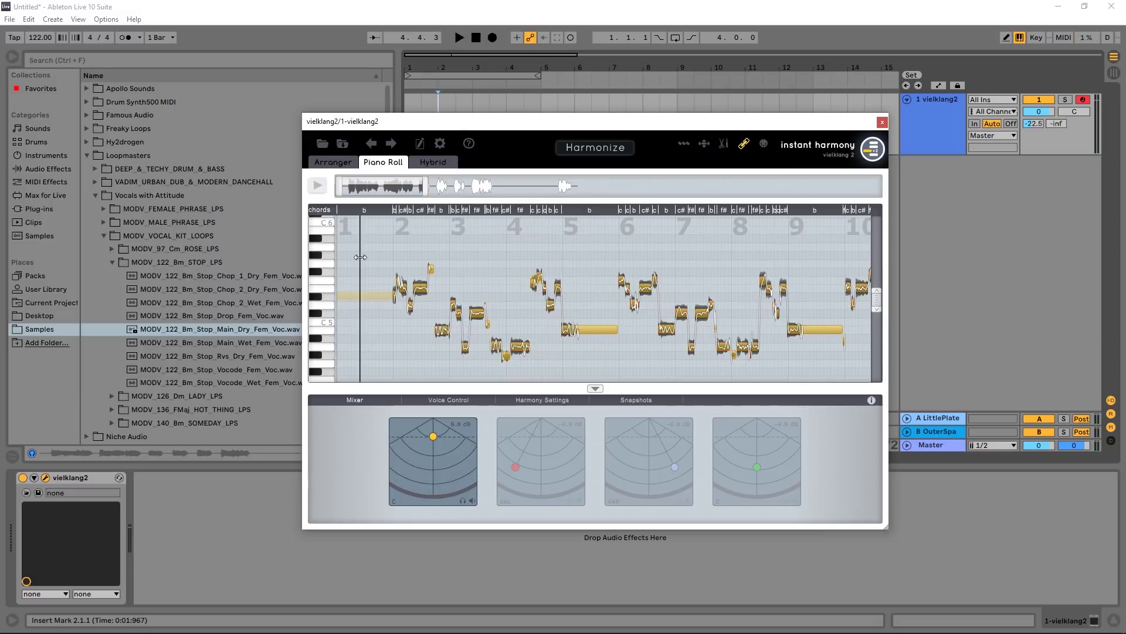
pyautogui.click(575, 146)
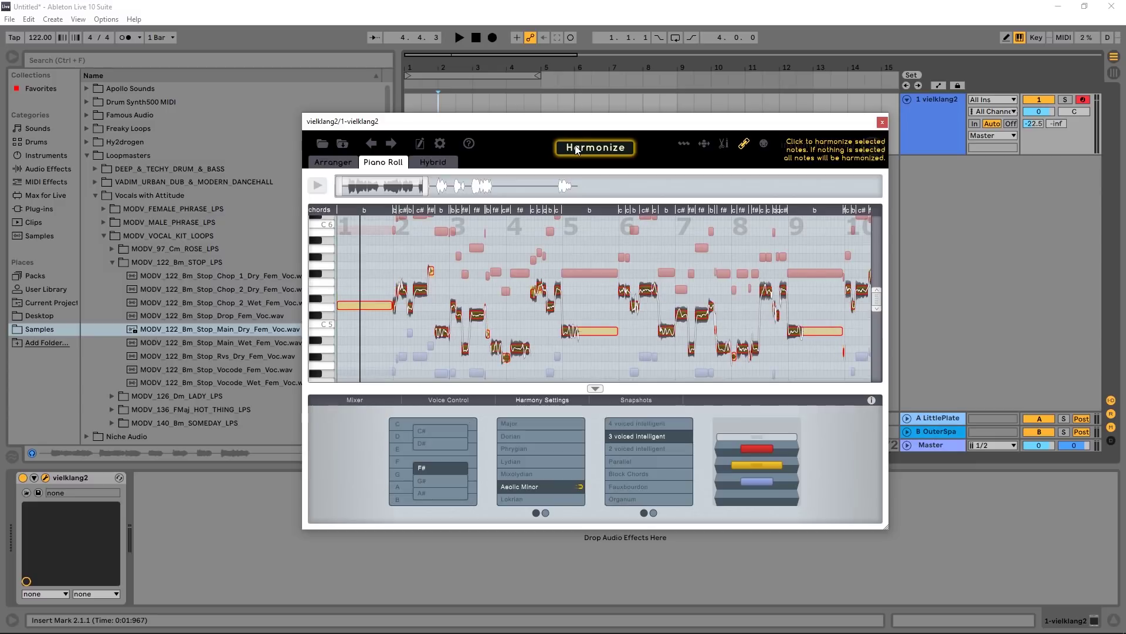
pyautogui.press('space')
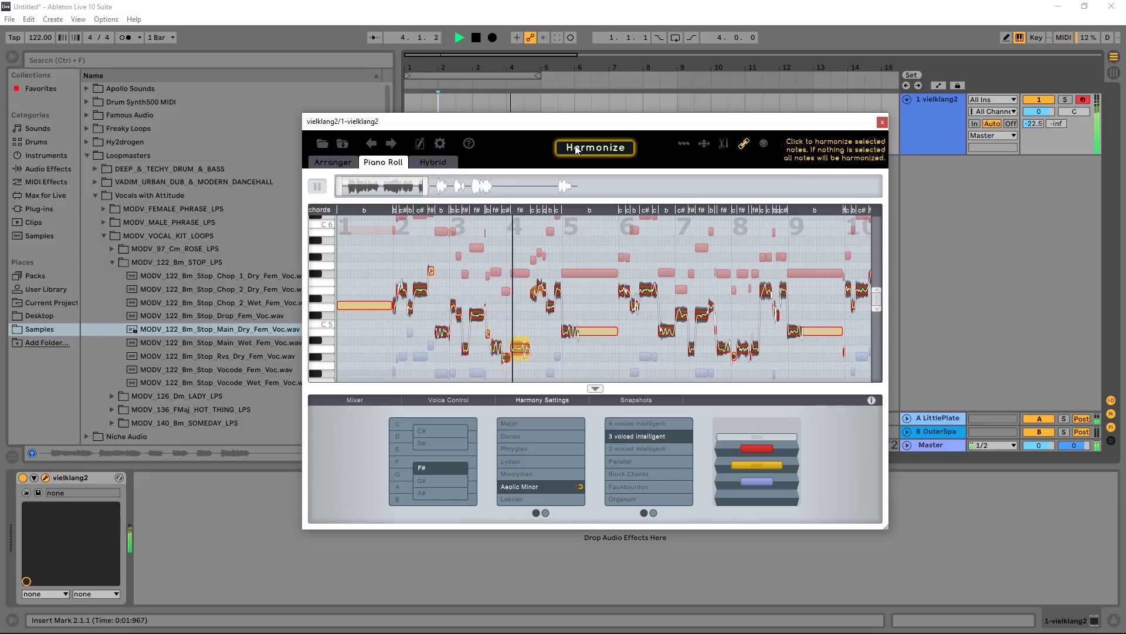
pyautogui.press('space')
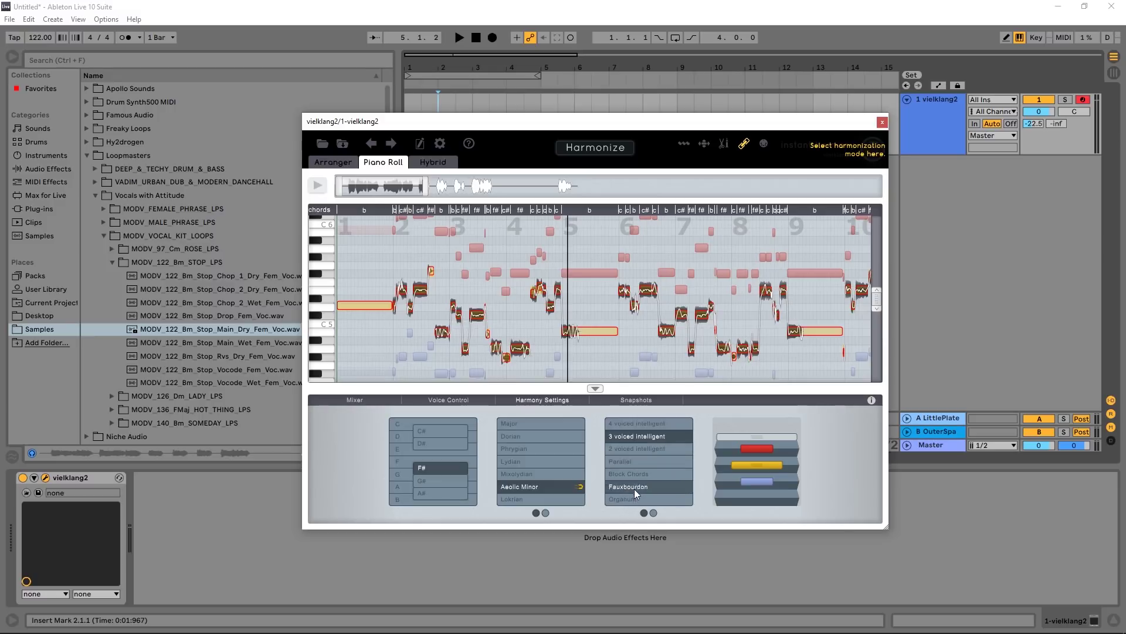
# Change the harmonization mode to 4 voiced intelligent, audition it and check the additional modes.
pyautogui.click(620, 425)
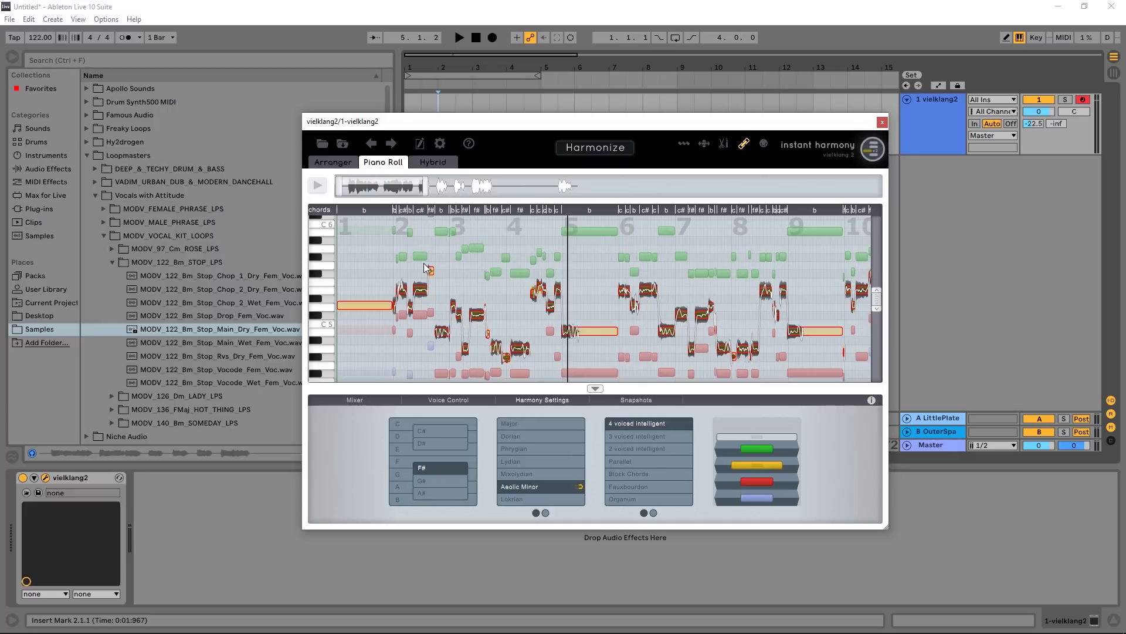
pyautogui.press('space')
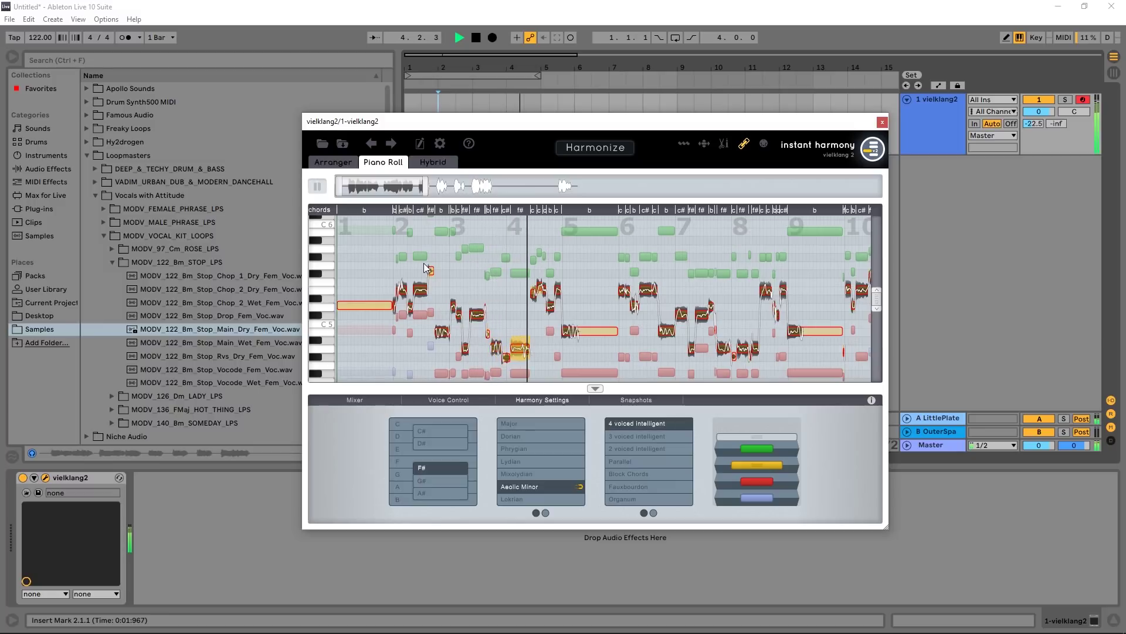
pyautogui.press('space')
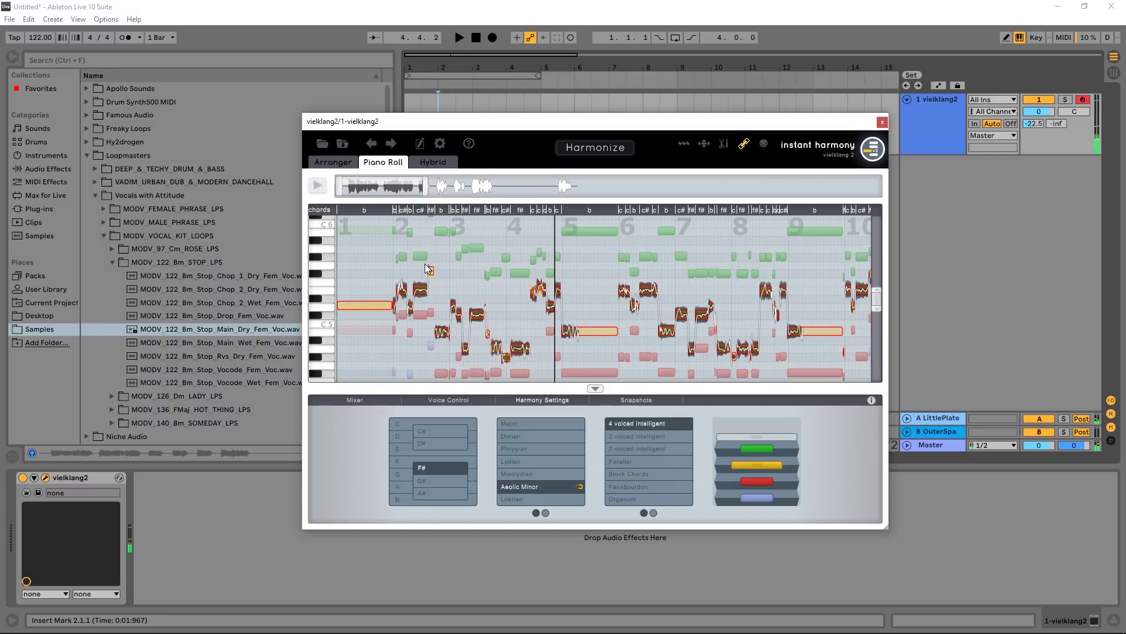
pyautogui.click(653, 513)
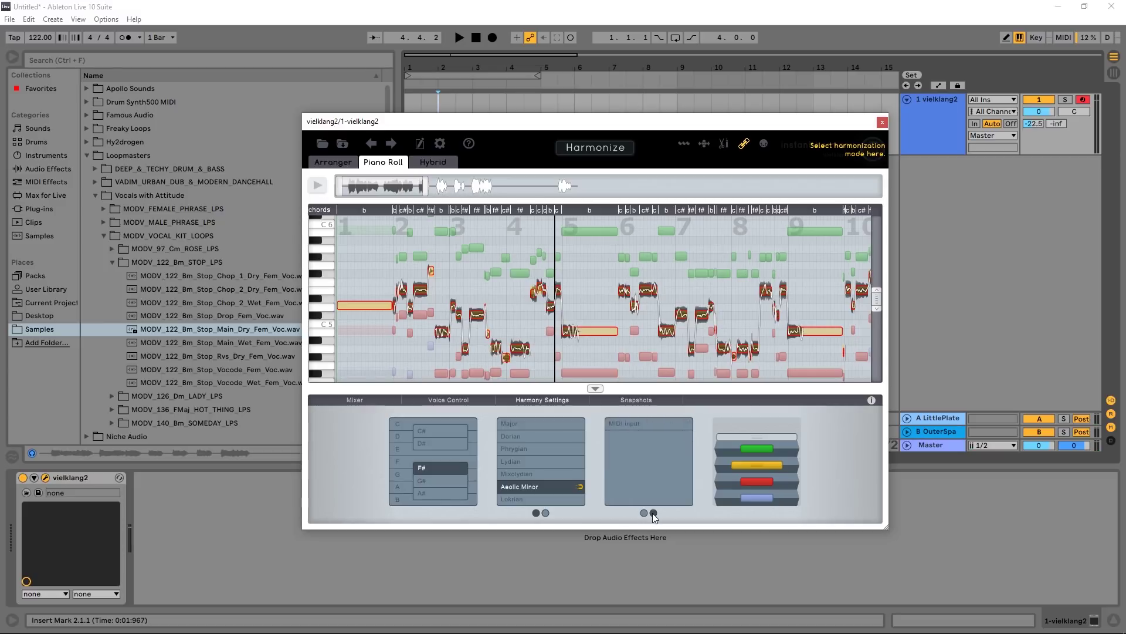
pyautogui.click(644, 512)
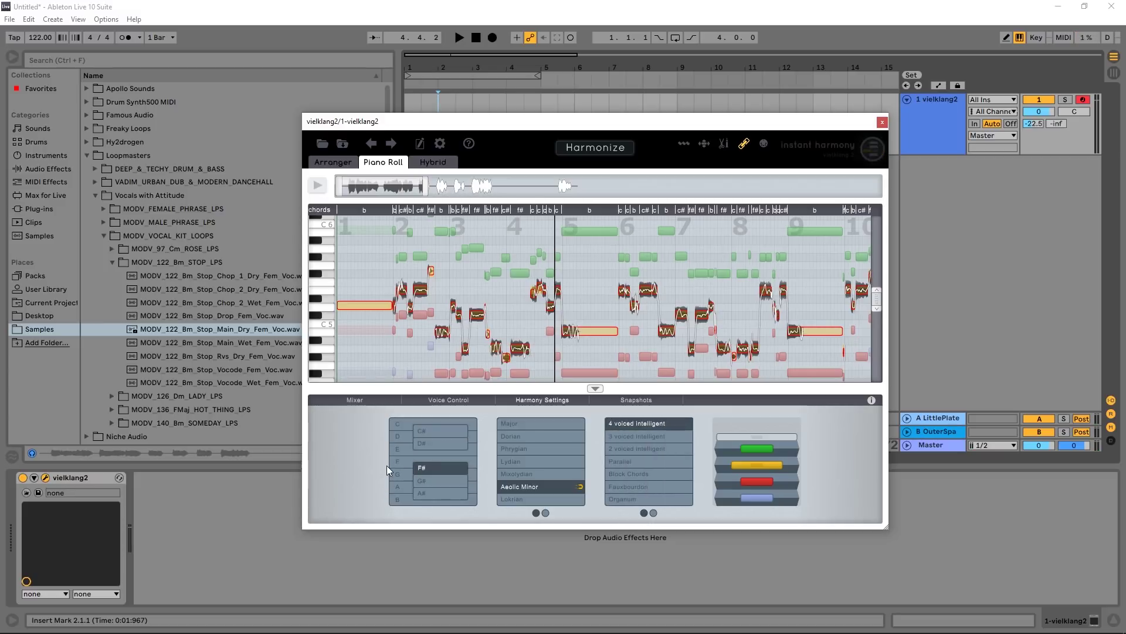
# Try the harmony in F Major, audition it and return the root and scale to F# Aeolic Minor.
pyautogui.click(404, 463)
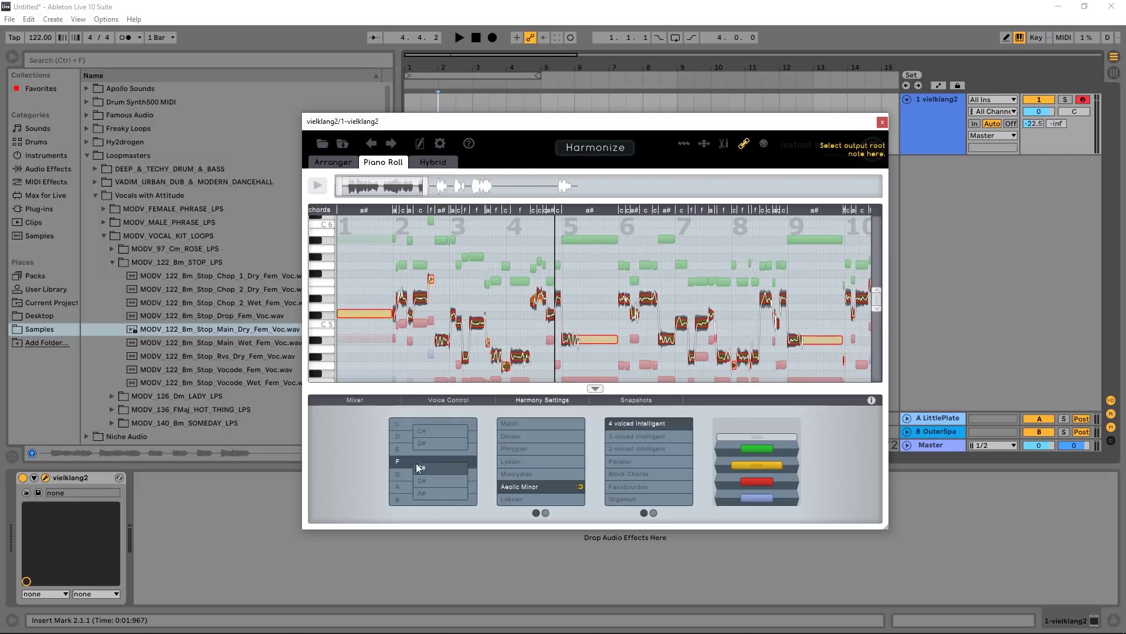
pyautogui.click(510, 423)
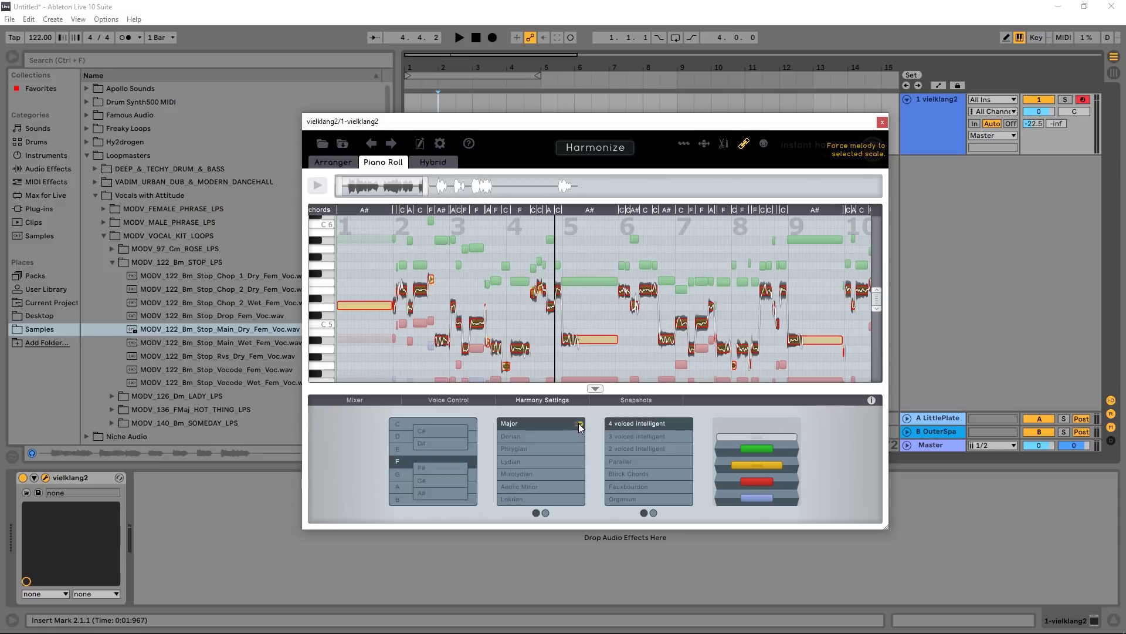
pyautogui.press('space')
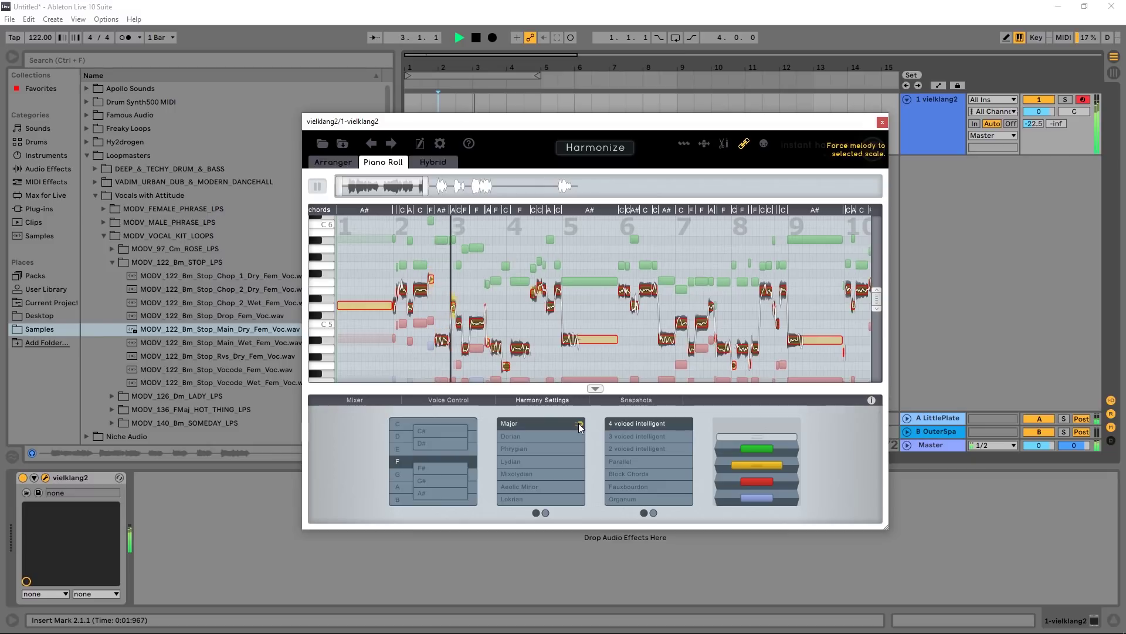
pyautogui.press('space')
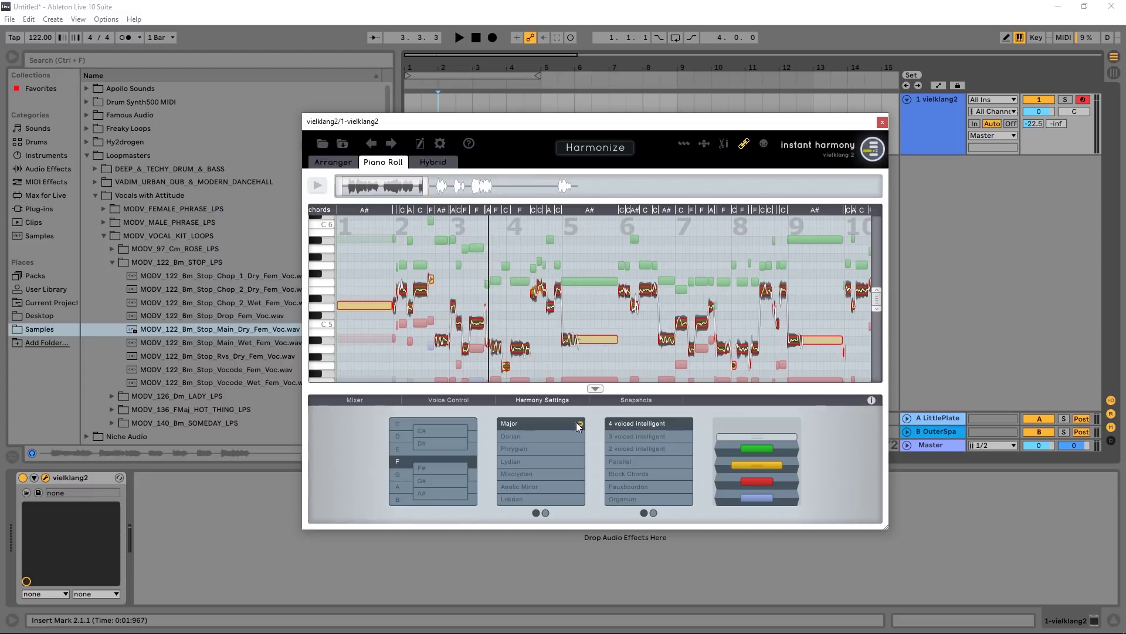
pyautogui.click(441, 467)
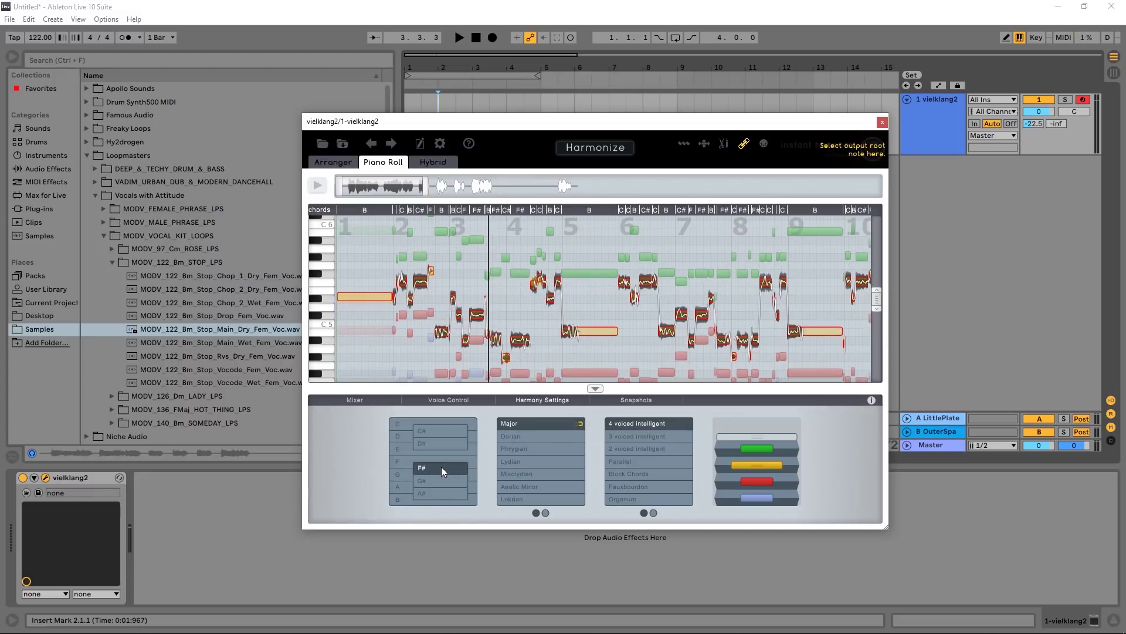
pyautogui.click(525, 486)
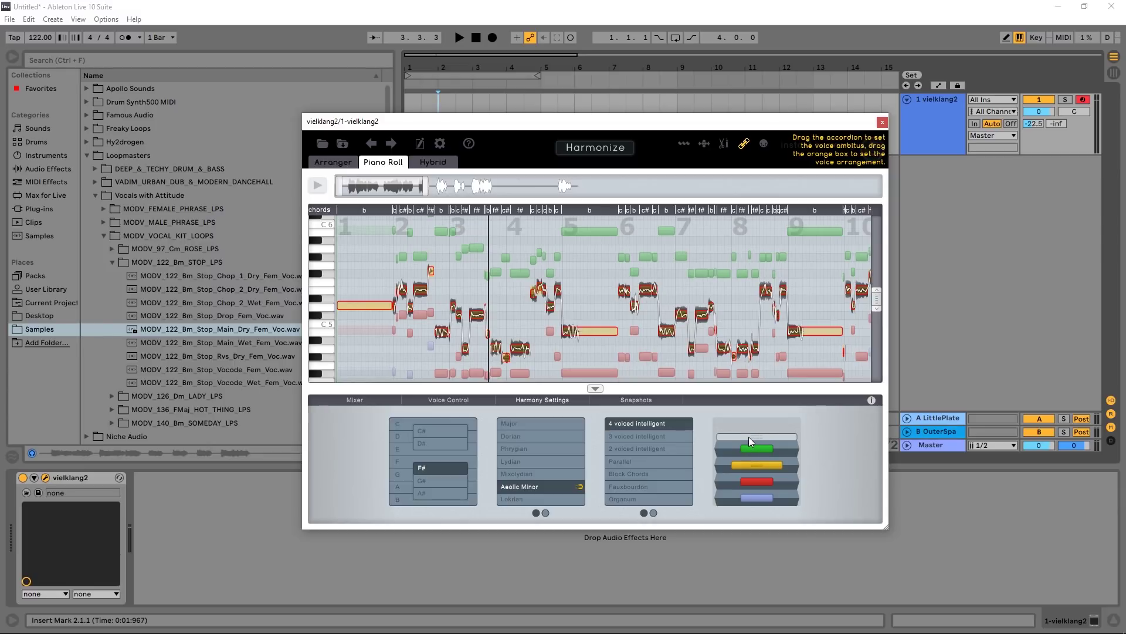
# Try widening the voice ambitus to its full range and audition the wider voicing.
pyautogui.moveTo(748, 436); pyautogui.dragTo(749, 421)
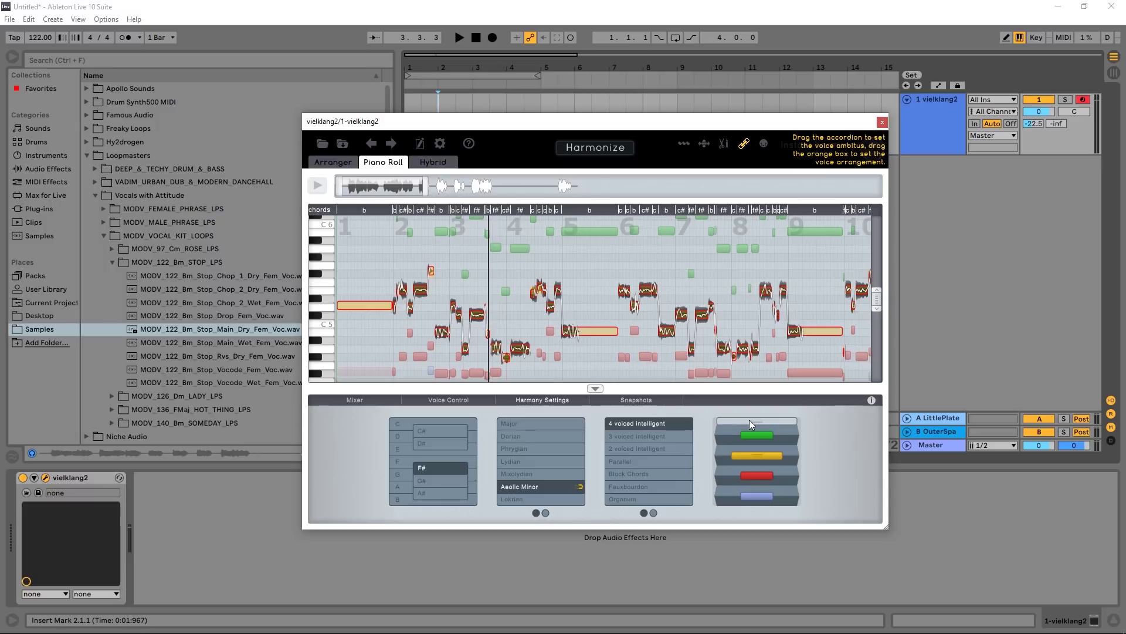
pyautogui.press('space')
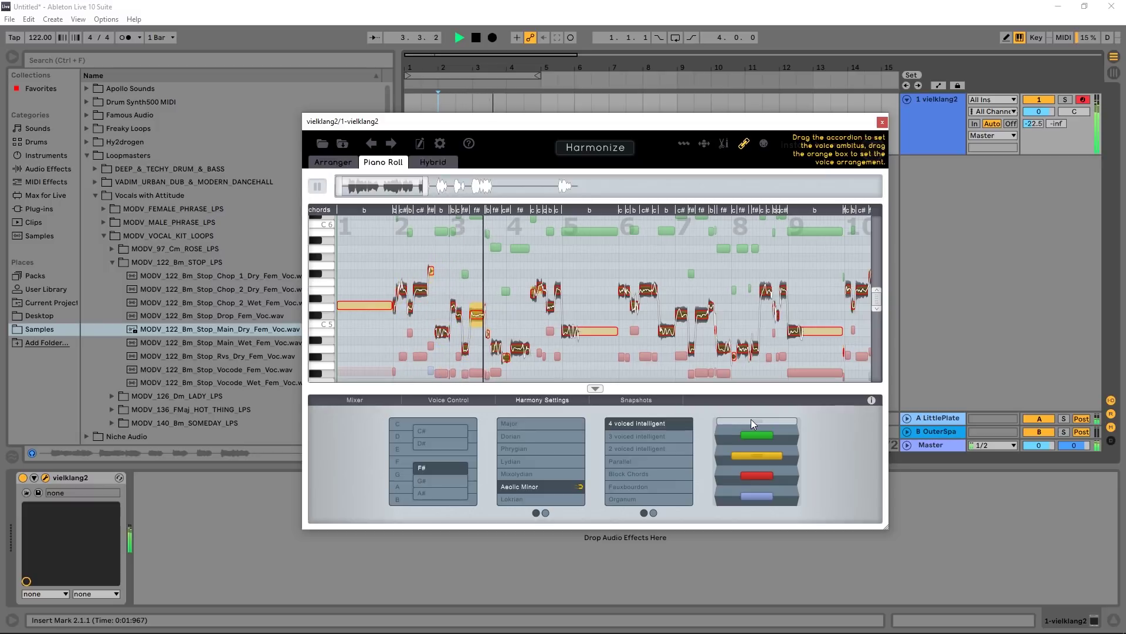
pyautogui.press('space')
# Narrow the voice ambitus to a tight spacing and audition the closer voicing.
pyautogui.moveTo(751, 419); pyautogui.dragTo(752, 463)
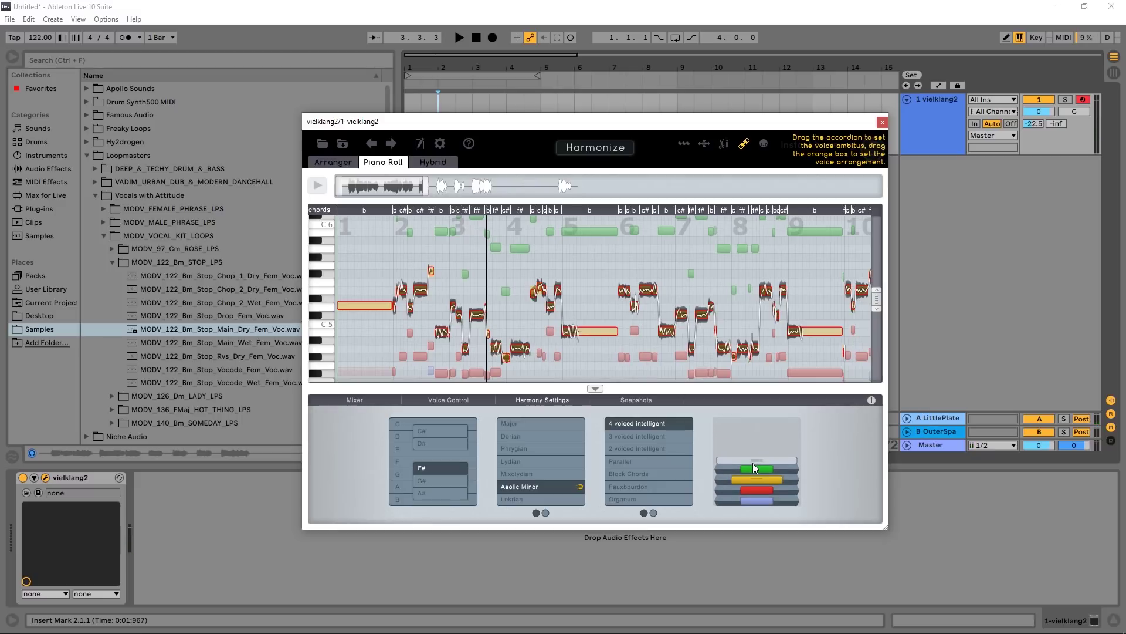
pyautogui.press('space')
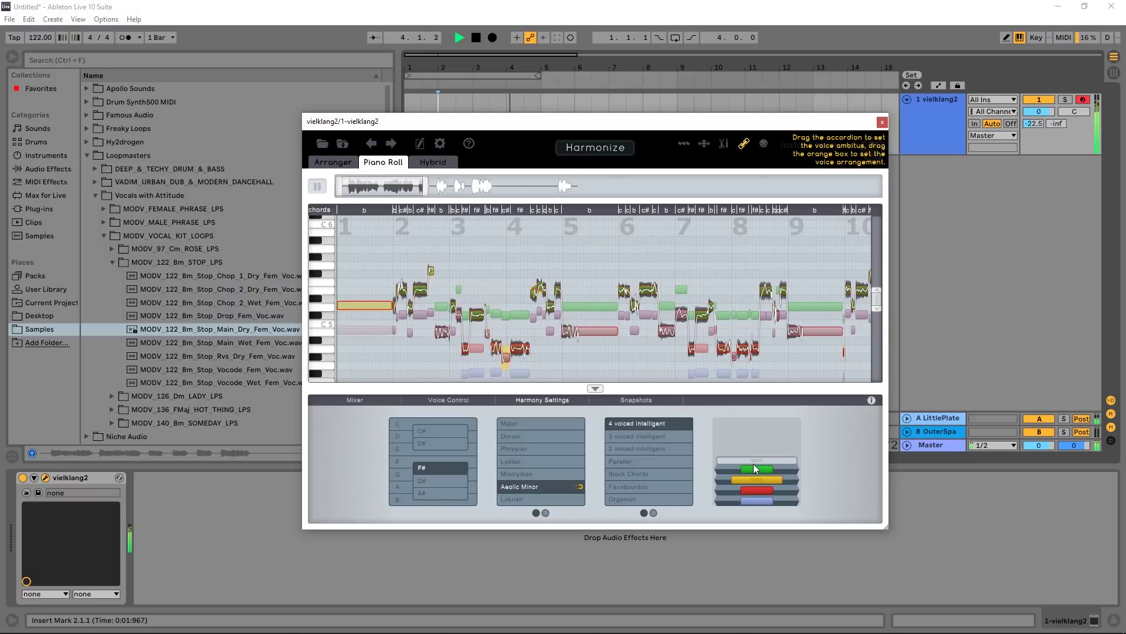
pyautogui.press('space')
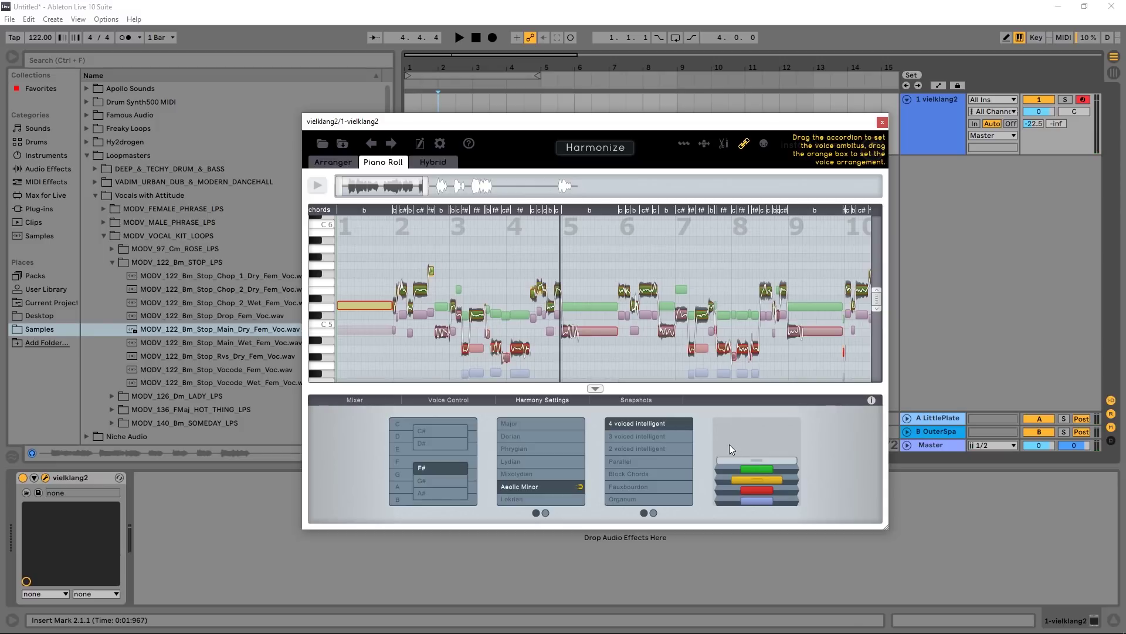
# Set the Tune pitch correction to about 61% for the yellow voice, 32% for red, 56% for blue and 40% for green.
pyautogui.click(445, 400)
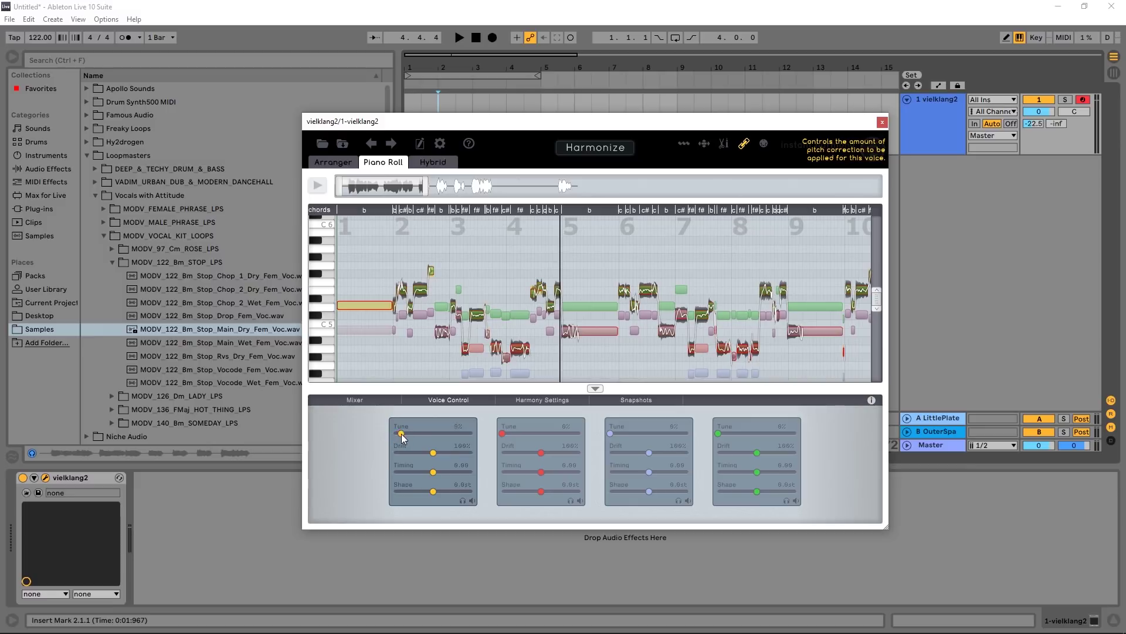
pyautogui.moveTo(402, 435); pyautogui.dragTo(449, 433)
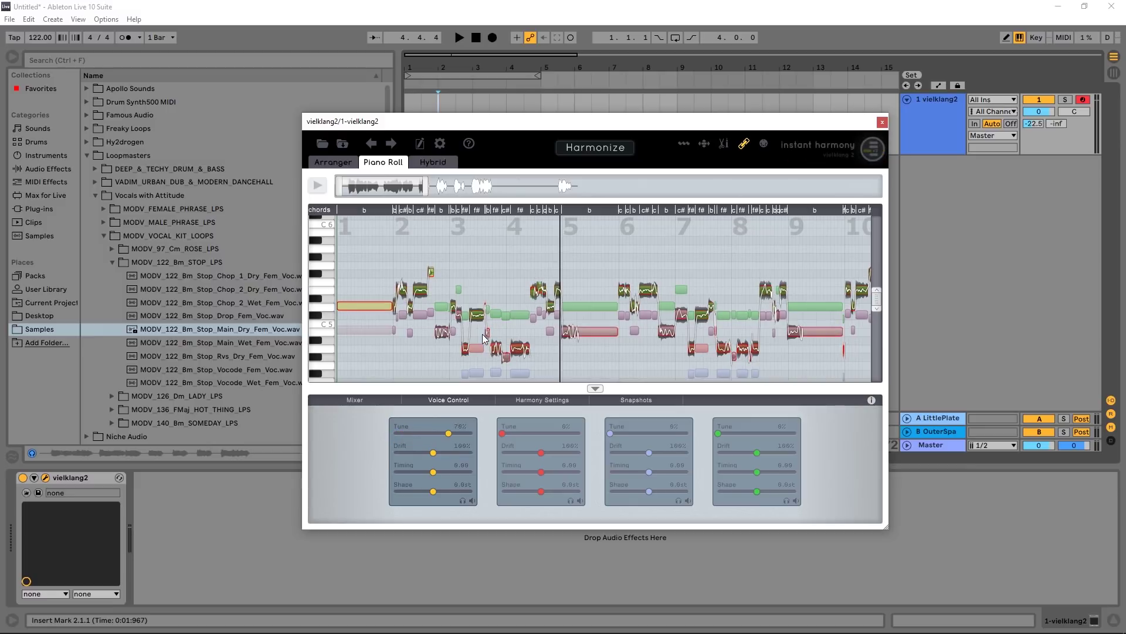
pyautogui.moveTo(449, 433); pyautogui.dragTo(471, 434)
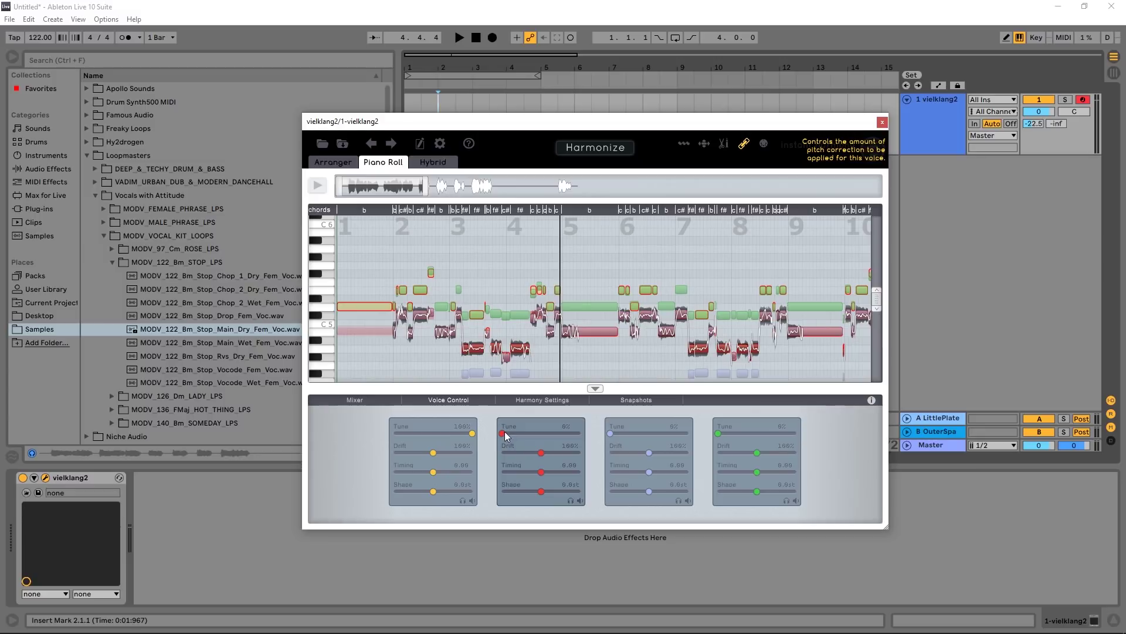
pyautogui.moveTo(504, 434); pyautogui.dragTo(527, 433)
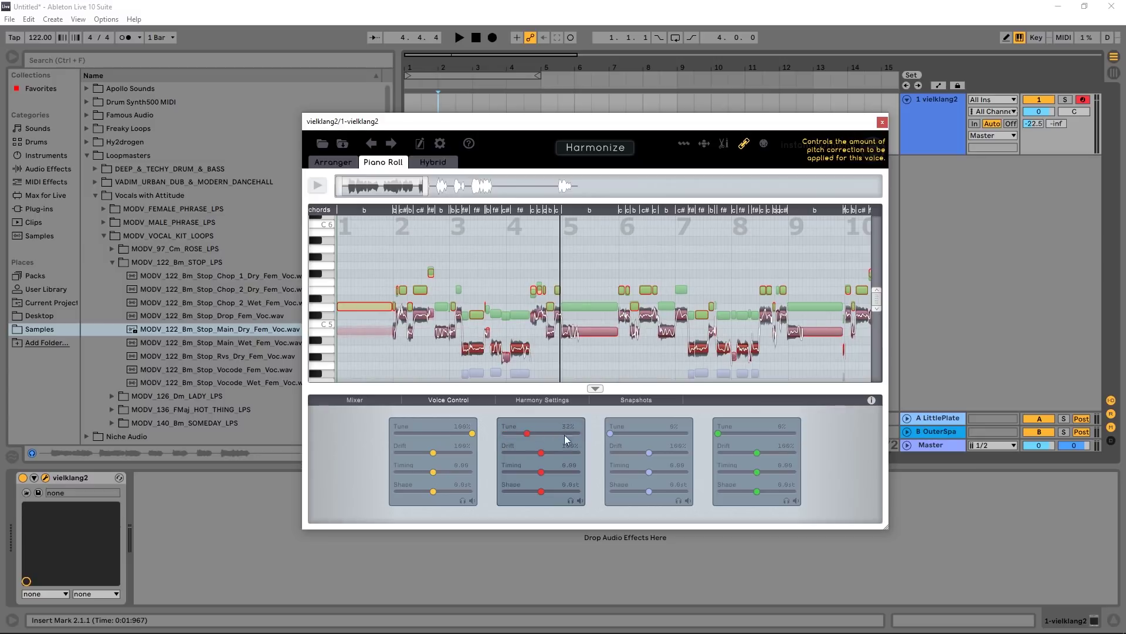
pyautogui.moveTo(610, 432); pyautogui.dragTo(749, 434)
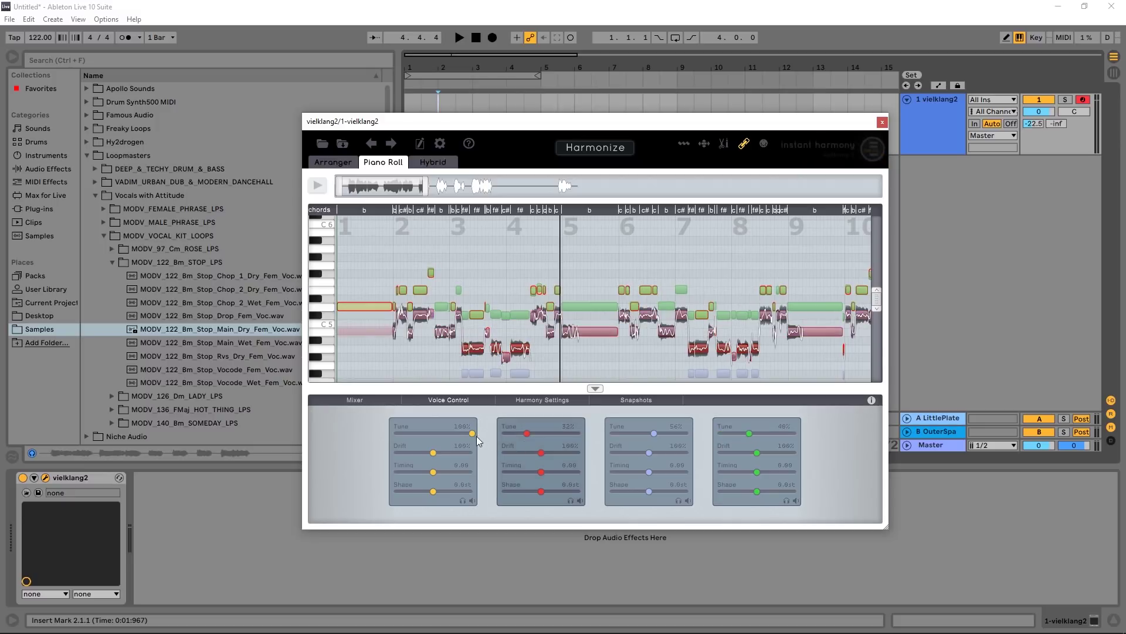
pyautogui.moveTo(472, 433); pyautogui.dragTo(447, 433)
# Audition the pitch-corrected harmony and set the yellow voice's Drift to about 133%.
pyautogui.press('space')
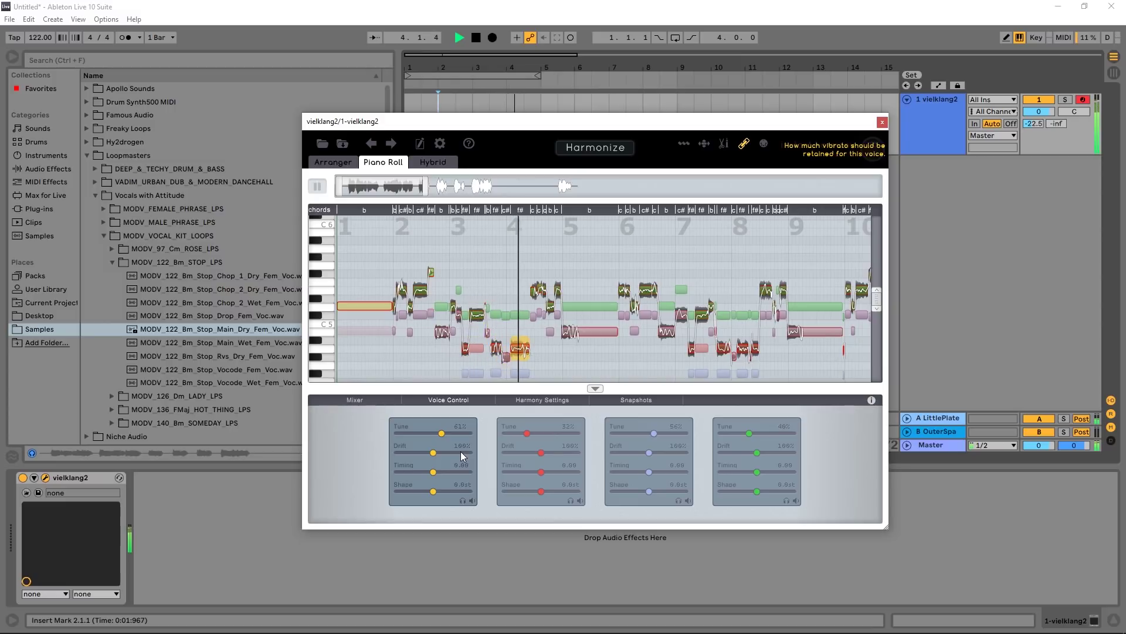
pyautogui.press('space')
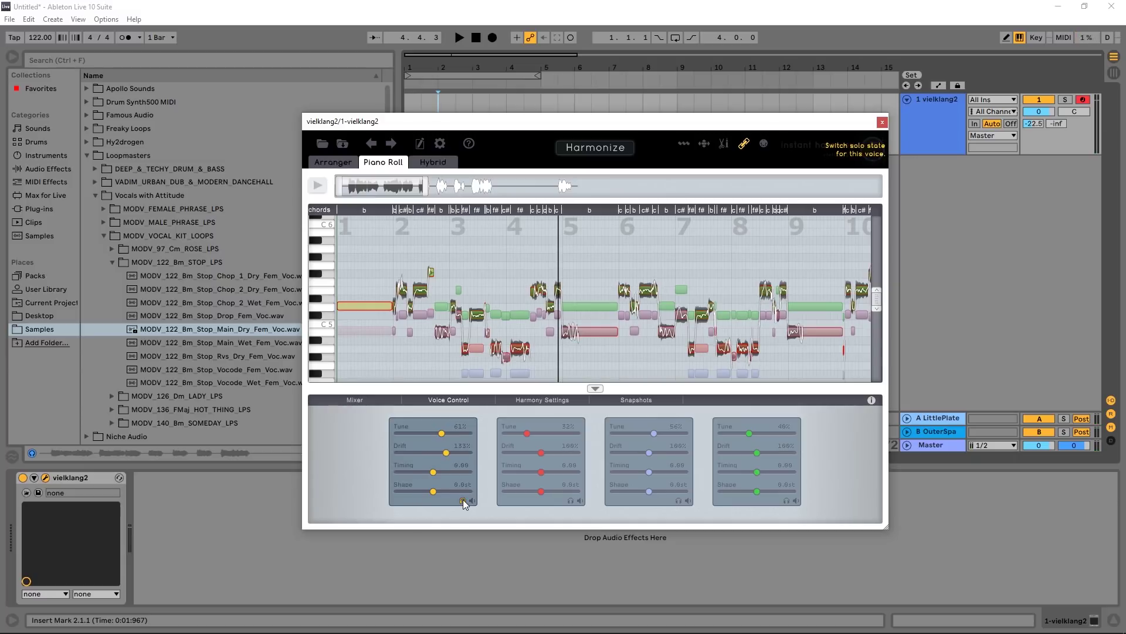
# Audition the harmony, and set Drift to about 111% for the red voice, 84% for blue and slightly above 100% for green.
pyautogui.press('space')
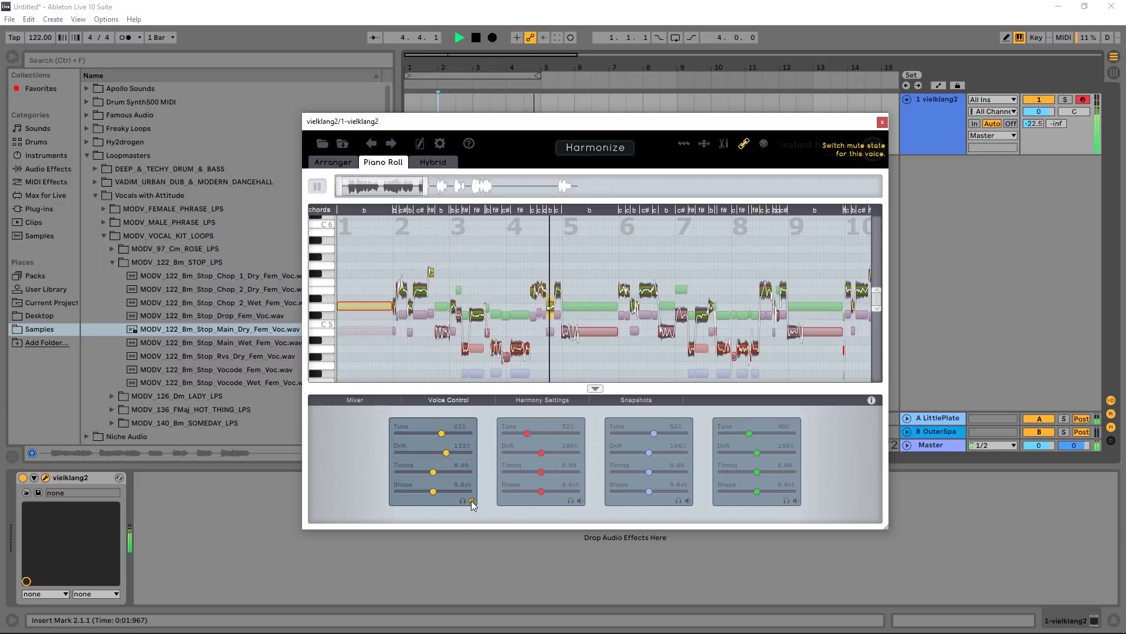
pyautogui.press('space')
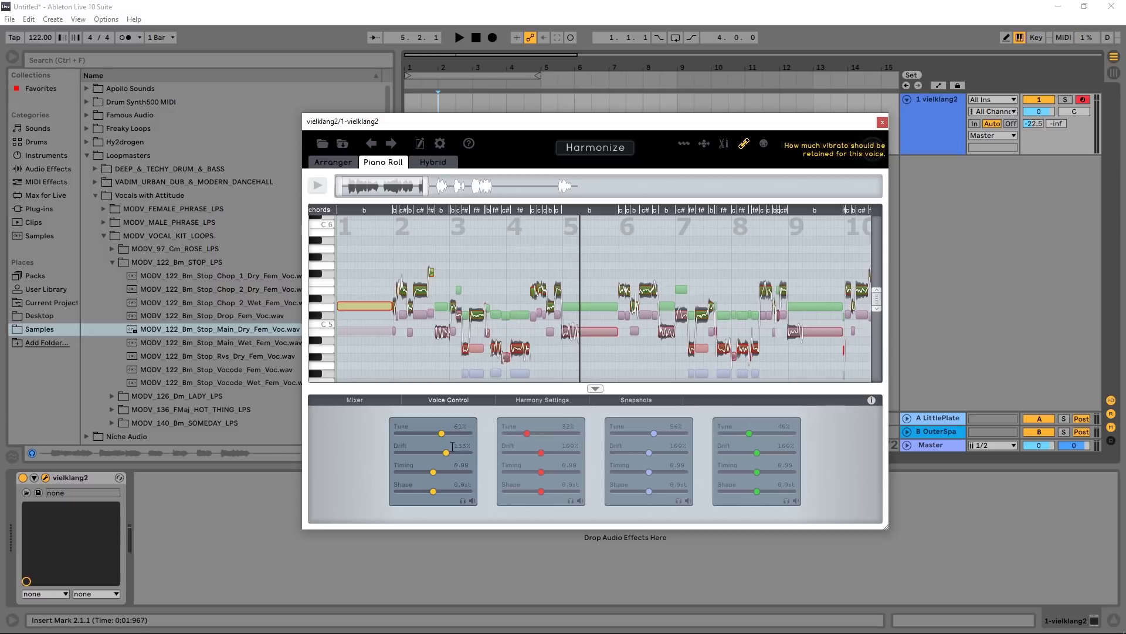
pyautogui.click(545, 452)
pyautogui.moveTo(648, 452); pyautogui.dragTo(643, 453)
pyautogui.click(748, 450)
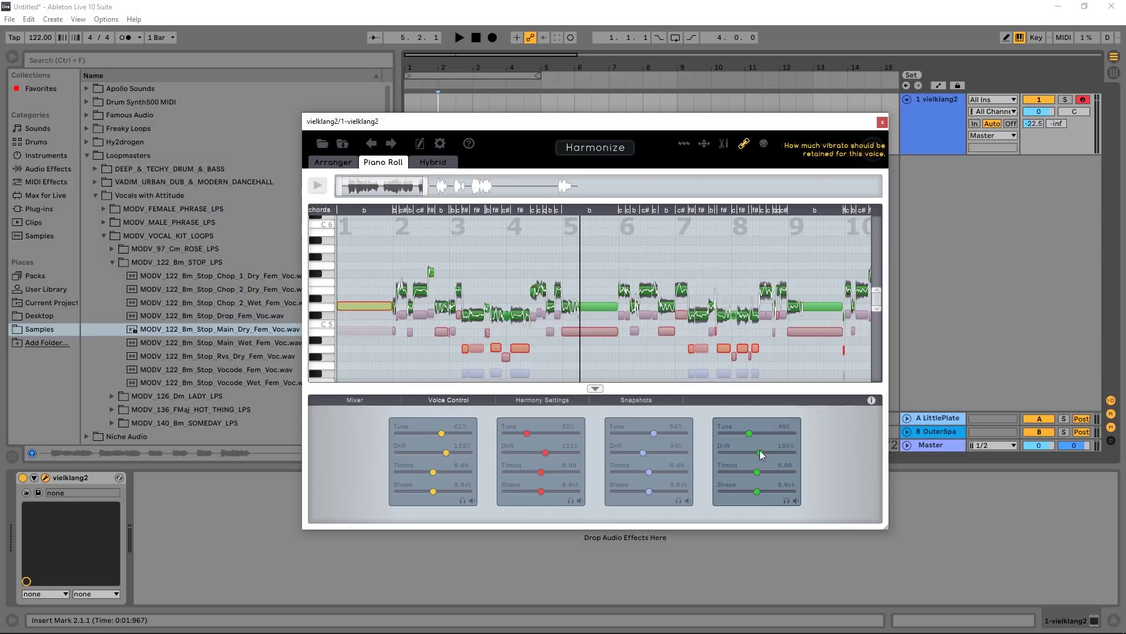
# Offset Timing by about +0.02 for the blue voice, -0.02 for red and slightly negative for green, and audition the result.
pyautogui.moveTo(649, 472); pyautogui.dragTo(650, 473)
pyautogui.click(778, 469)
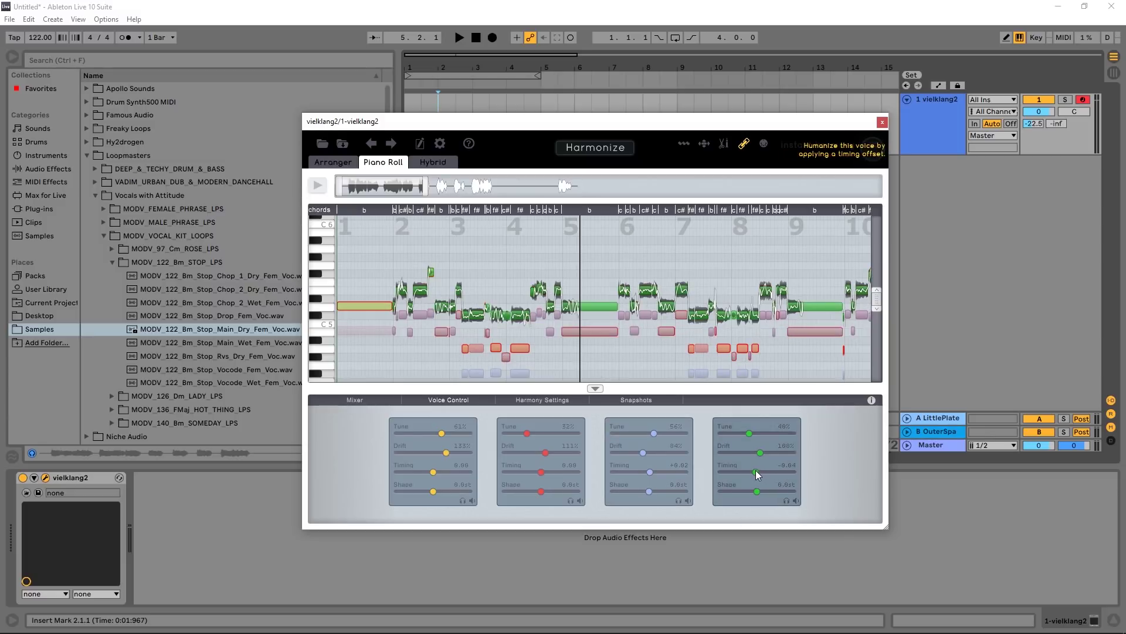
pyautogui.moveTo(756, 470); pyautogui.dragTo(756, 470)
pyautogui.moveTo(542, 470); pyautogui.dragTo(540, 471)
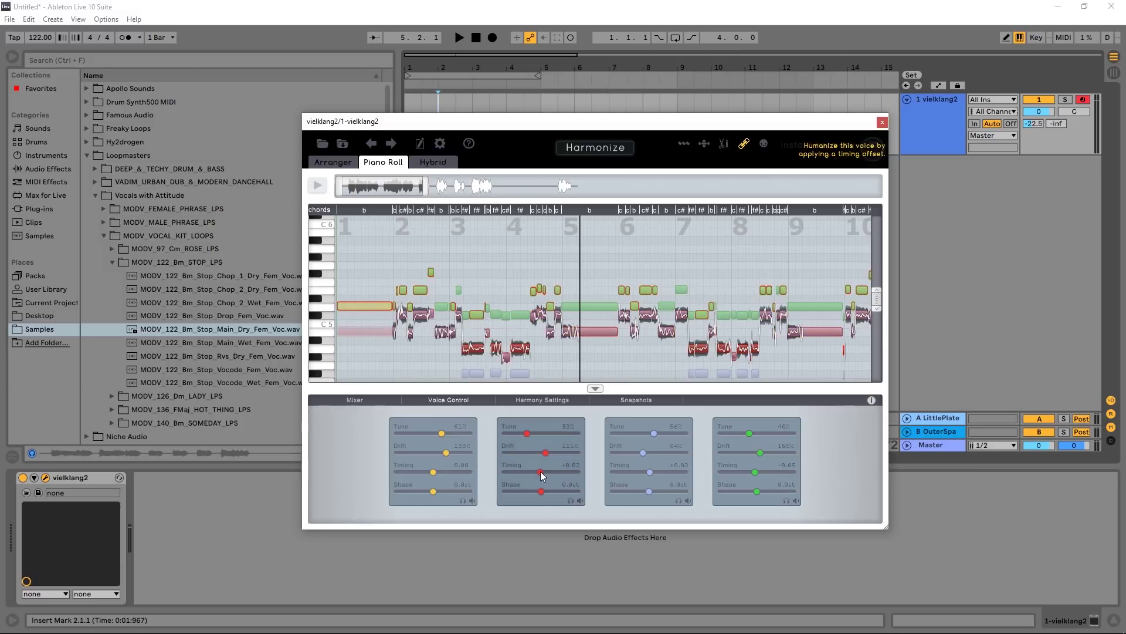
pyautogui.press('space')
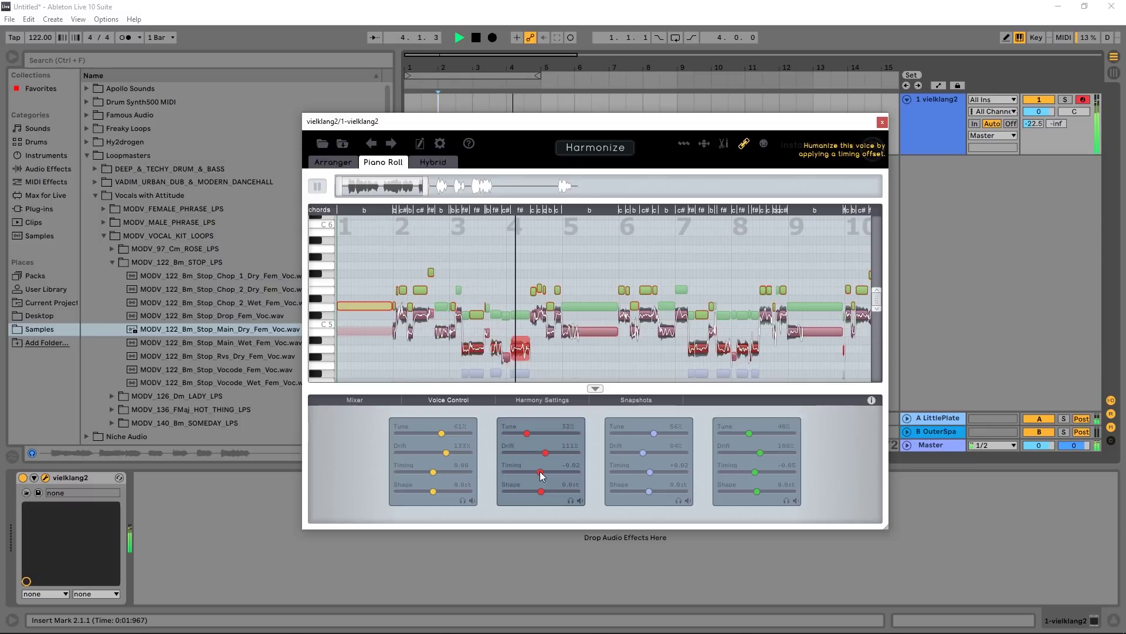
pyautogui.press('space')
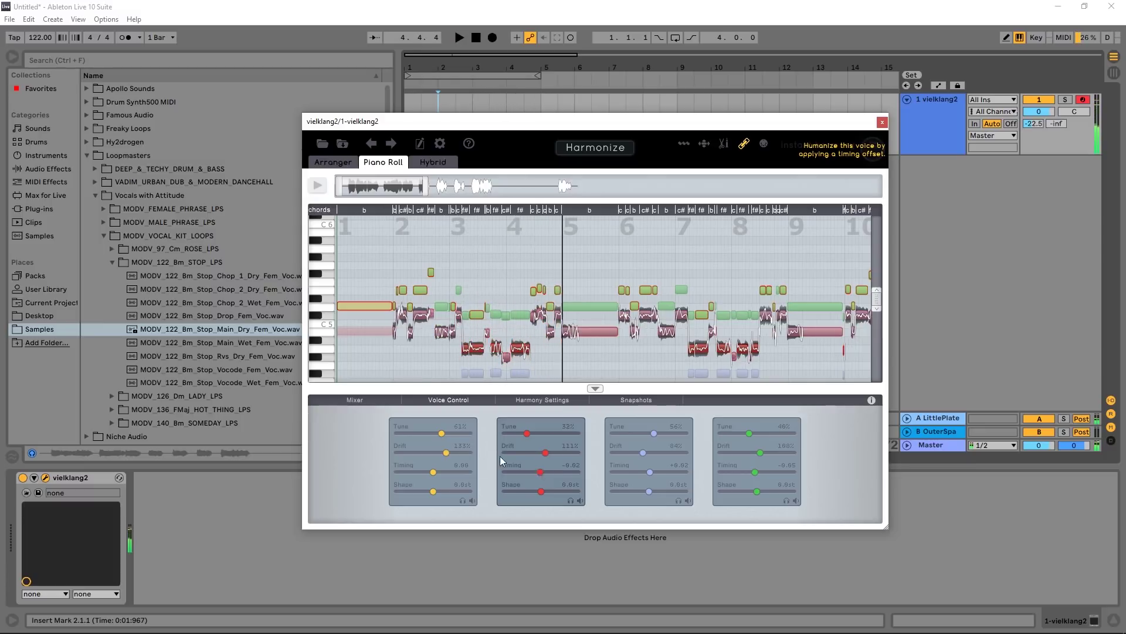
# Lower the red voice in the mixer to about -9.0 dB while keeping it panned left, solo it and audition it.
pyautogui.click(353, 400)
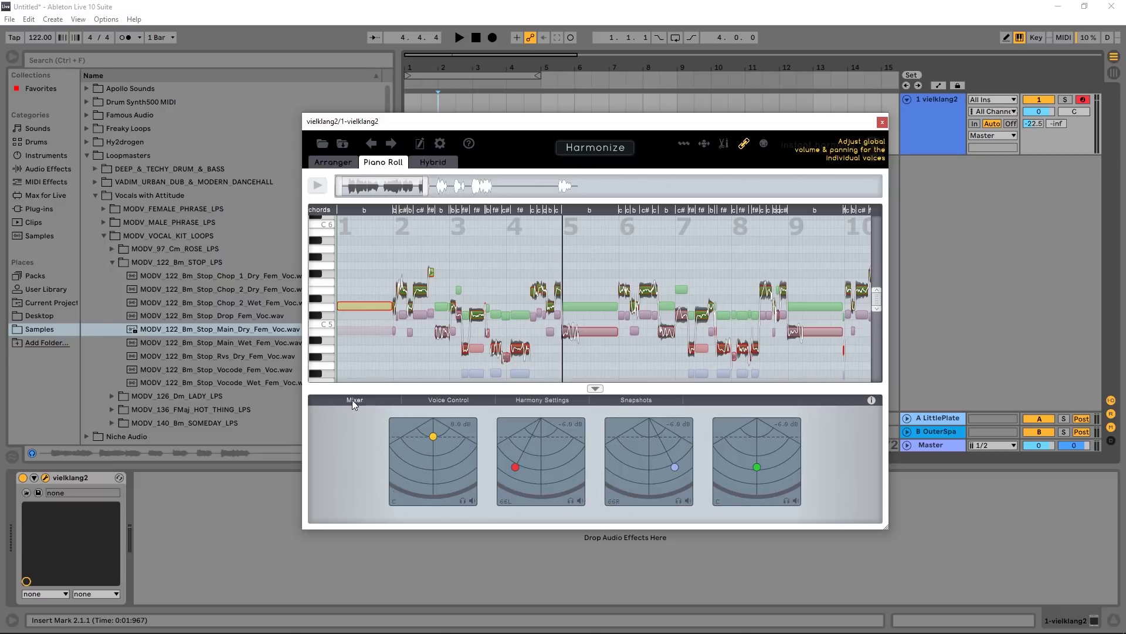
pyautogui.moveTo(517, 470)
pyautogui.mouseDown()
pyautogui.moveTo(568, 467)
pyautogui.moveTo(517, 468)
pyautogui.moveTo(544, 467)
pyautogui.moveTo(526, 473)
pyautogui.moveTo(543, 469)
pyautogui.moveTo(556, 487)
pyautogui.moveTo(544, 453)
pyautogui.moveTo(522, 480)
pyautogui.moveTo(526, 449)
pyautogui.moveTo(522, 482)
pyautogui.mouseUp()
pyautogui.click(571, 500)
pyautogui.press('space')
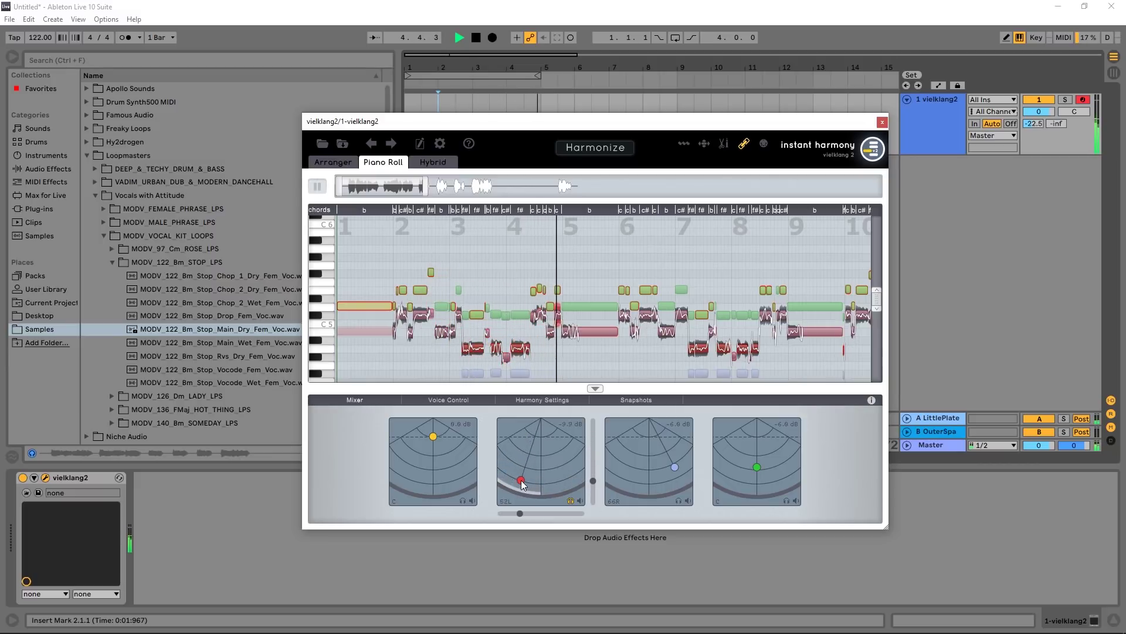
pyautogui.press('space')
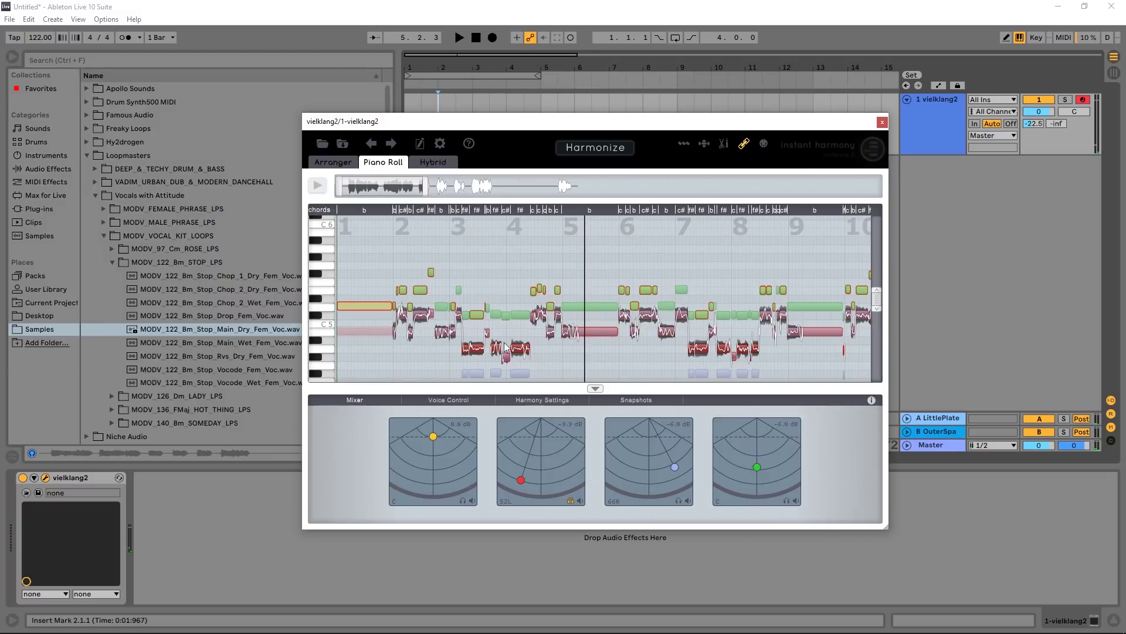
# Audition the red harmony voice soloed, and compare it with the red and yellow voices soloed together.
pyautogui.press('space')
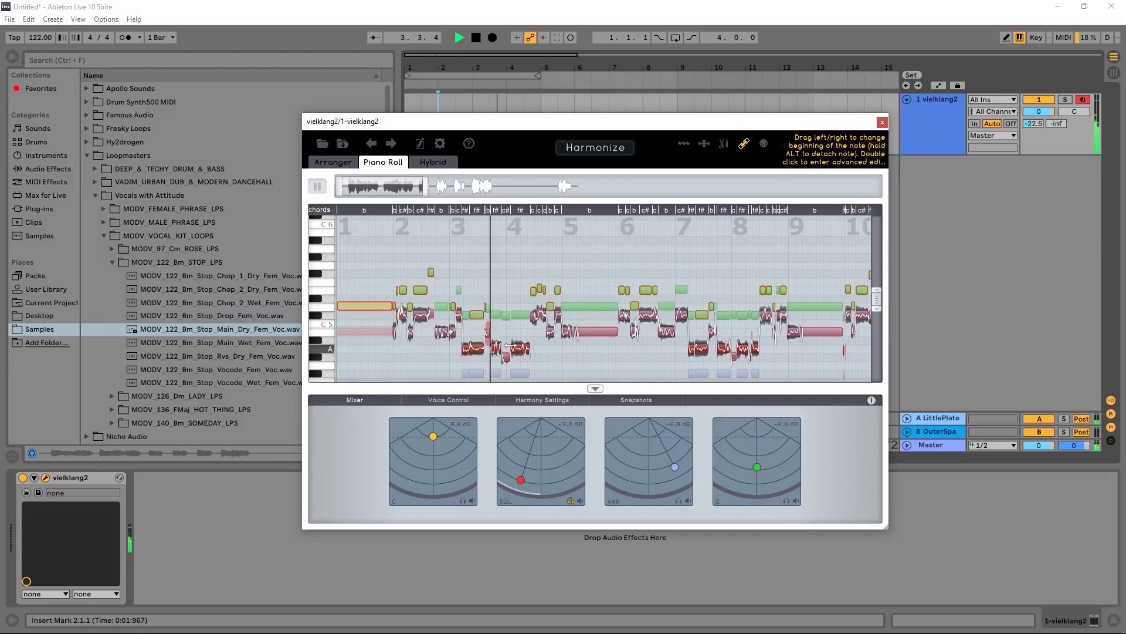
pyautogui.press('space')
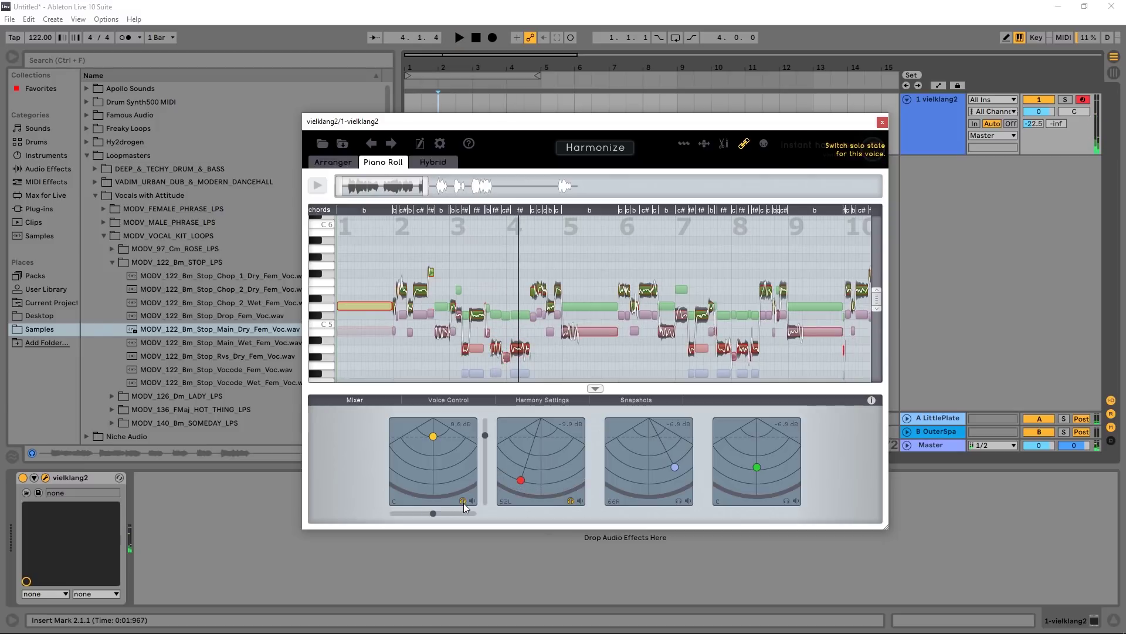
pyautogui.press('space')
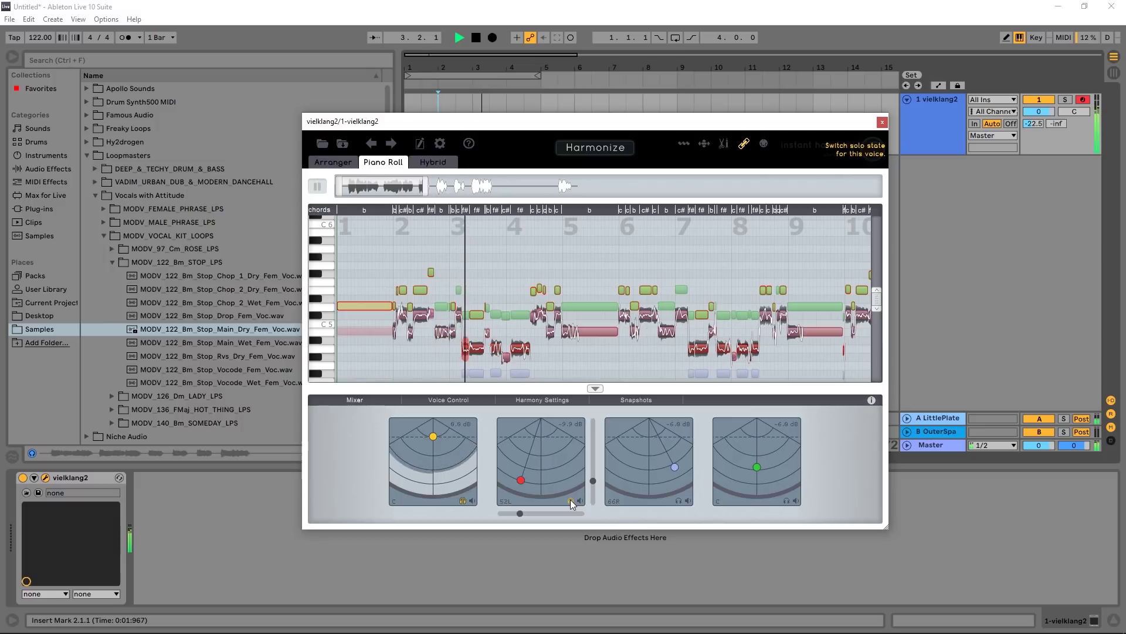
pyautogui.press('space')
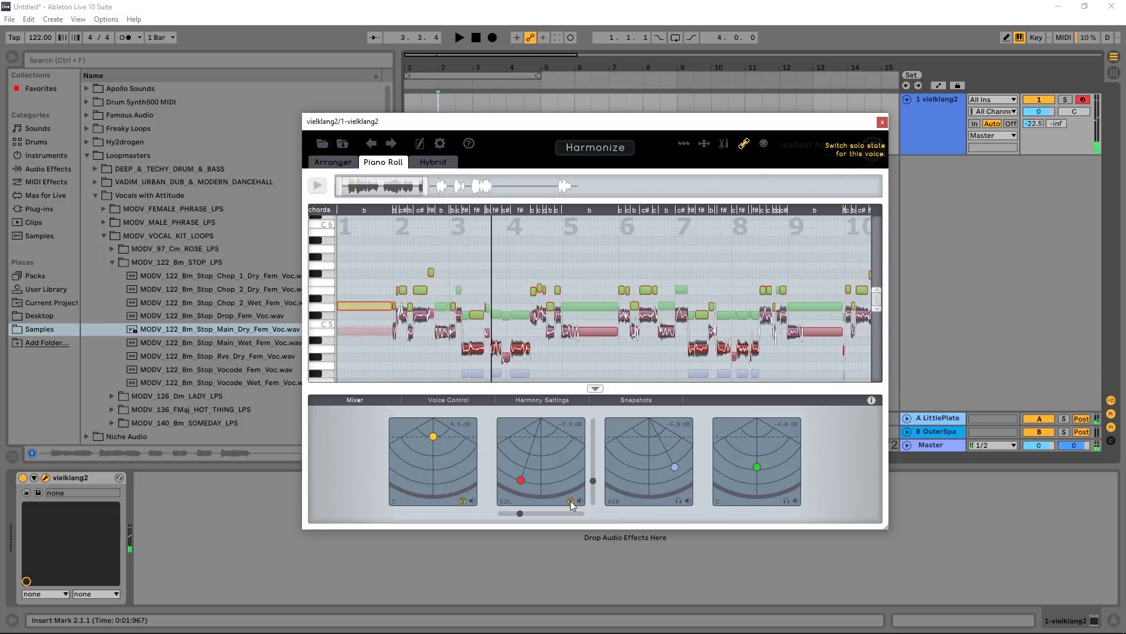
pyautogui.press('space')
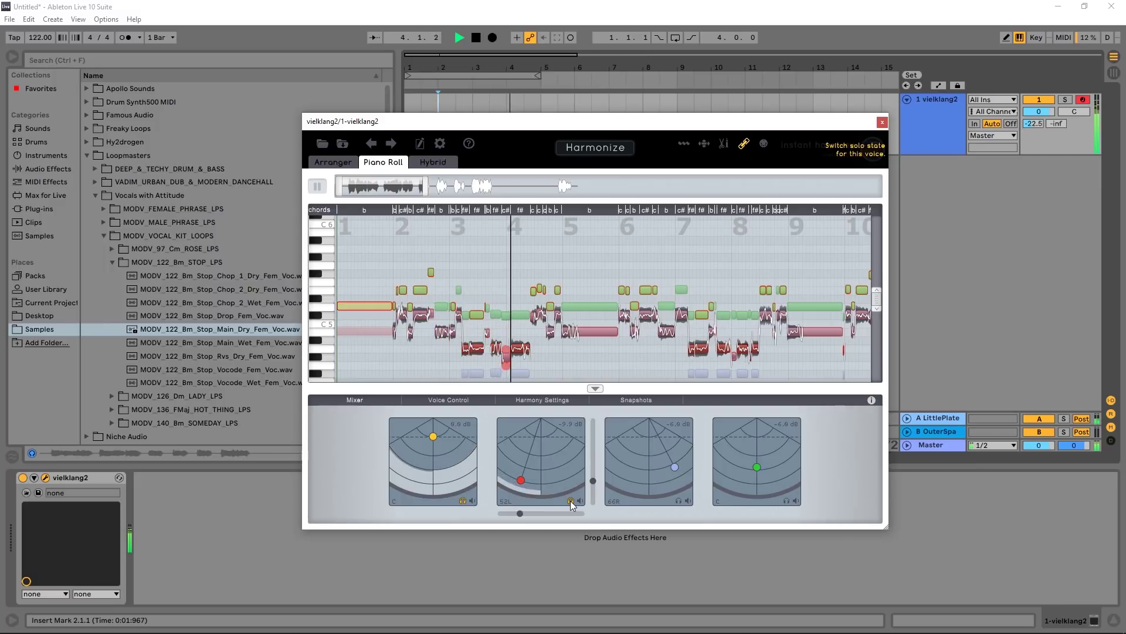
pyautogui.press('space')
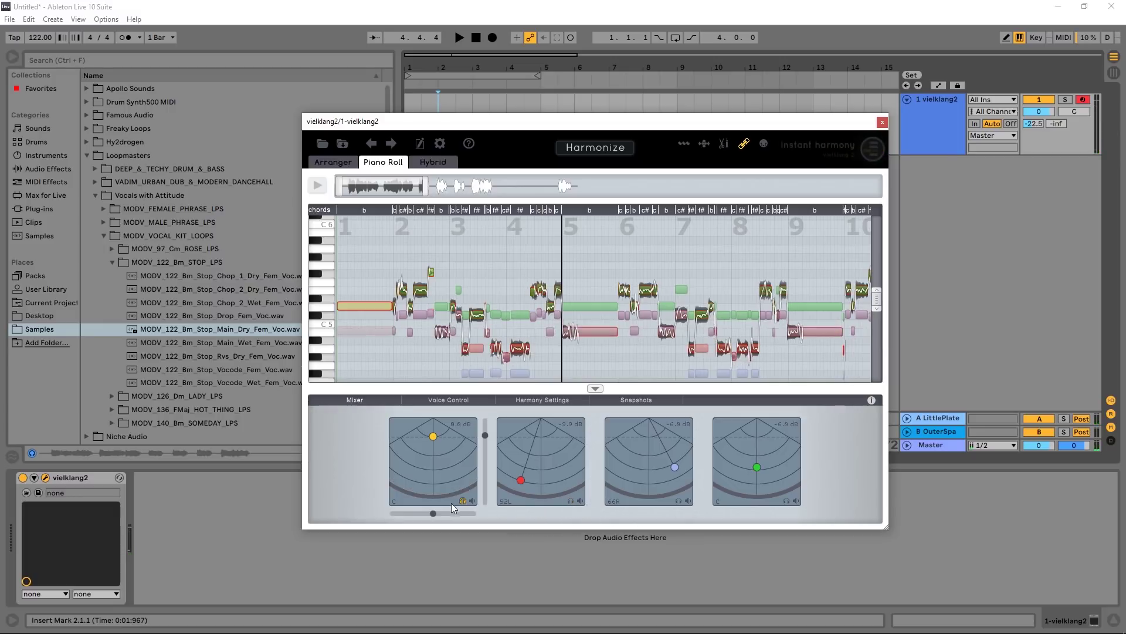
# Set the blue voice to about -7.5 dB and the green voice to about -11.6 dB panned right, and audition the mix.
pyautogui.moveTo(675, 468)
pyautogui.mouseDown()
pyautogui.moveTo(663, 447)
pyautogui.moveTo(668, 471)
pyautogui.mouseUp()
pyautogui.press('space')
pyautogui.moveTo(761, 479)
pyautogui.mouseDown()
pyautogui.moveTo(761, 455)
pyautogui.moveTo(773, 498)
pyautogui.moveTo(770, 484)
pyautogui.mouseUp()
pyautogui.press('space')
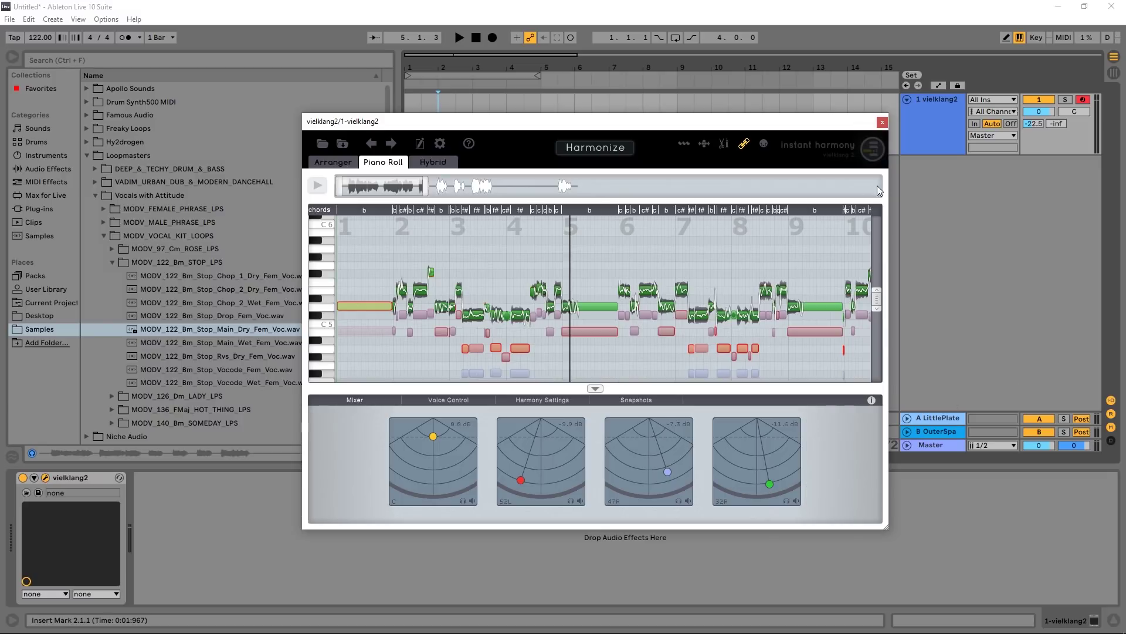
# Replace the existing vielklang2 track with a new track holding a fresh vielklang2 instance.
pyautogui.click(881, 122)
pyautogui.click(36, 209)
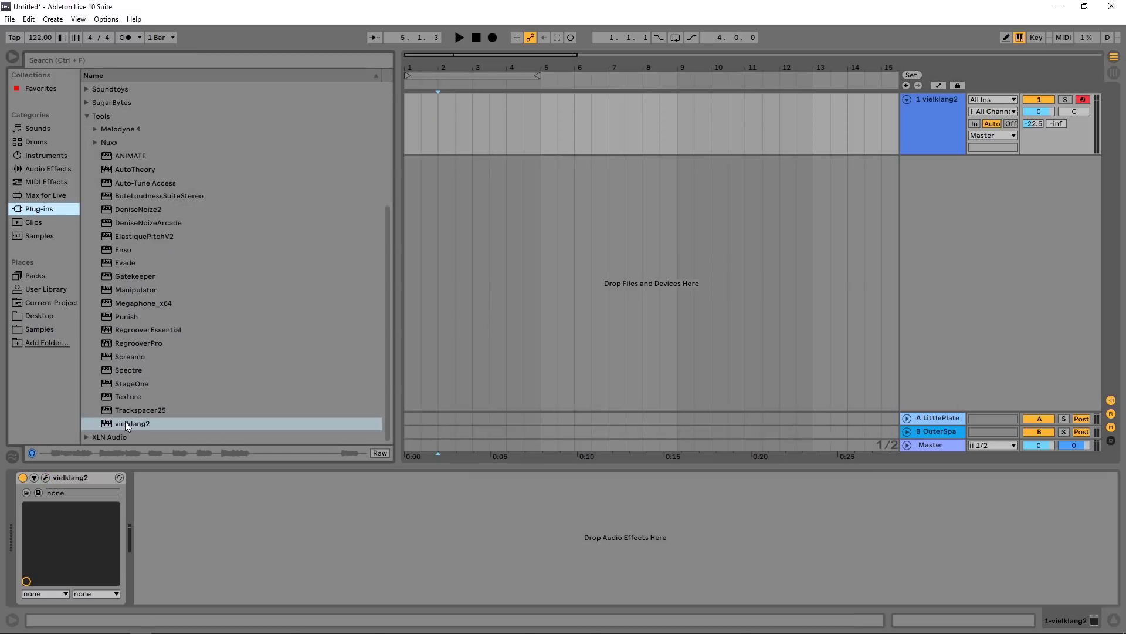
pyautogui.moveTo(125, 422); pyautogui.dragTo(453, 234)
pyautogui.click(910, 122)
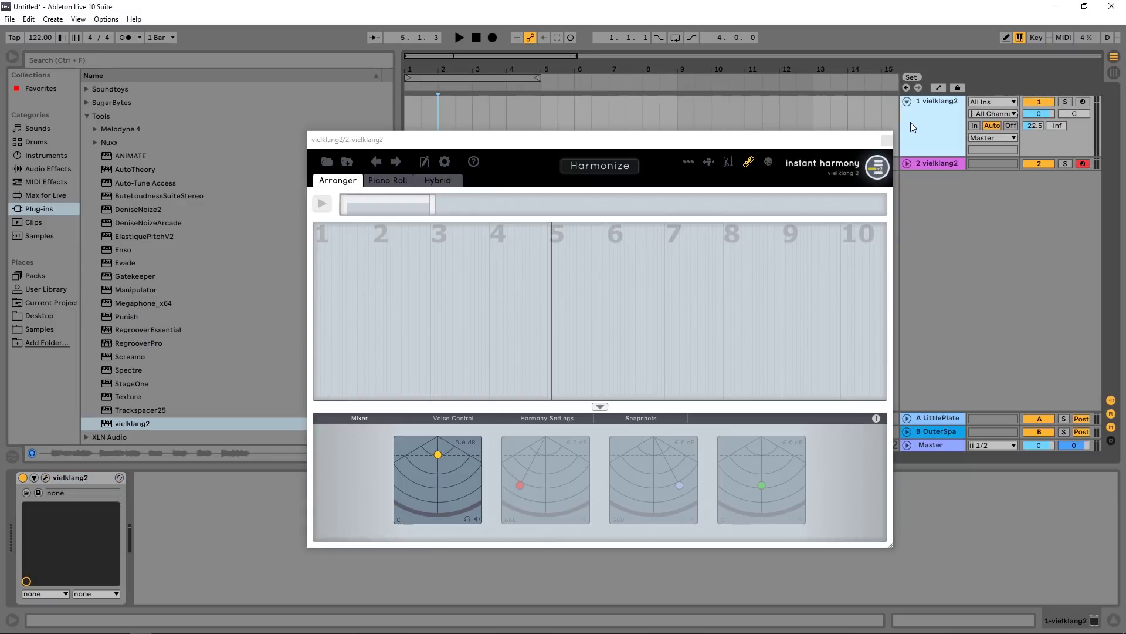
pyautogui.press('Delete')
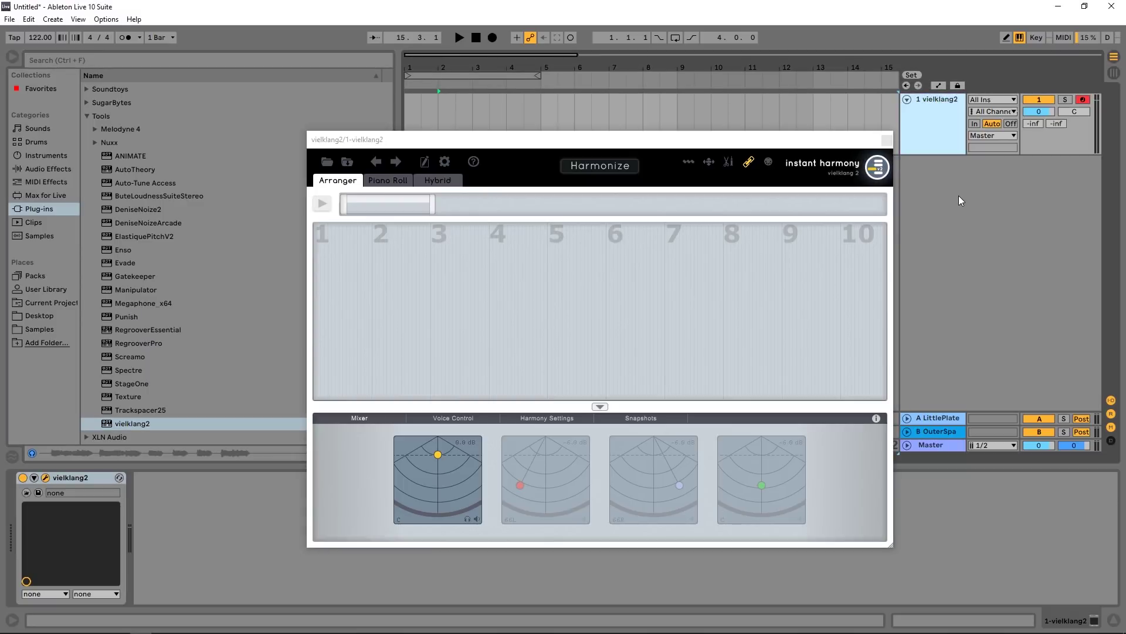
# Add a MIDI track that receives MIDI from the 1-vielklang2 track's vielklang2 device, with monitoring set to In.
pyautogui.hotkey('ctrl', 'shift', 't')
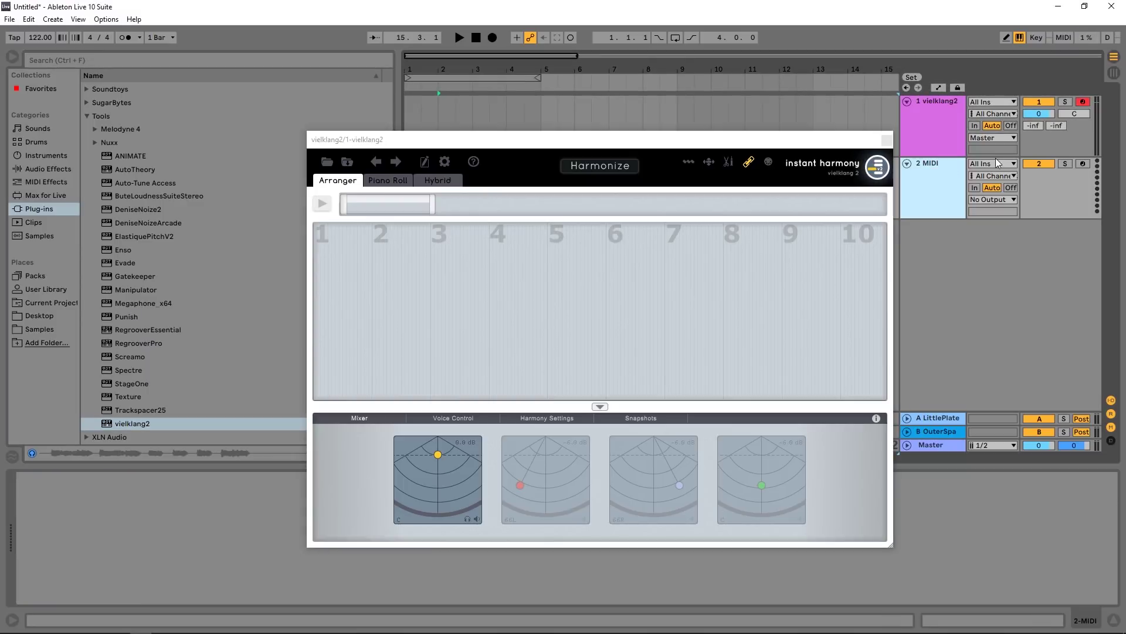
pyautogui.click(994, 163)
pyautogui.click(991, 433)
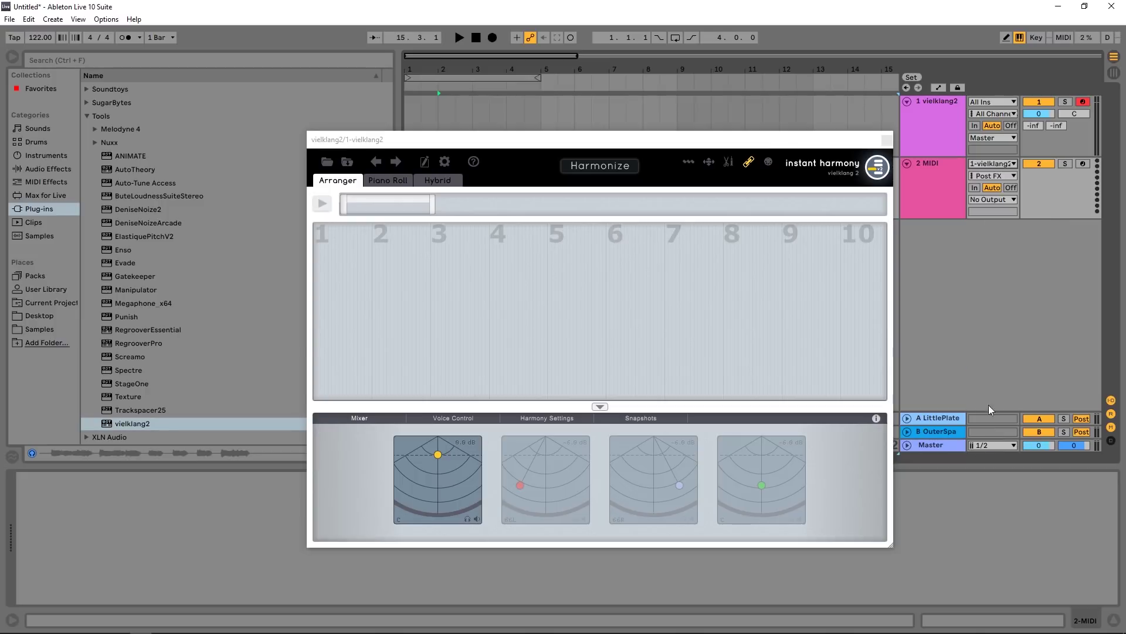
pyautogui.click(993, 176)
pyautogui.click(987, 209)
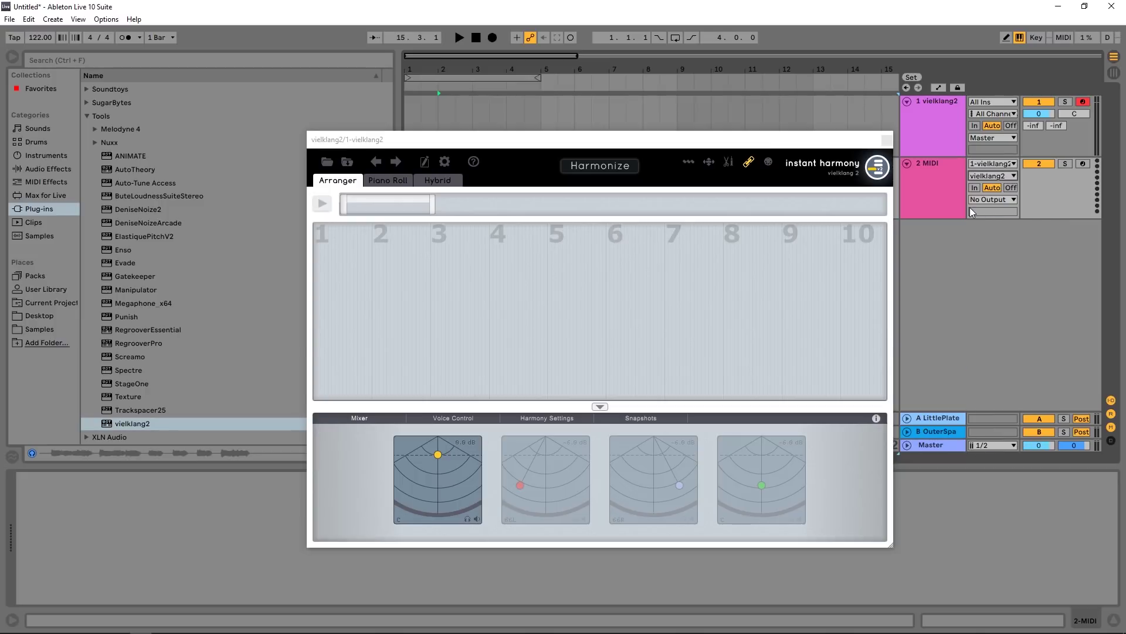
pyautogui.click(974, 188)
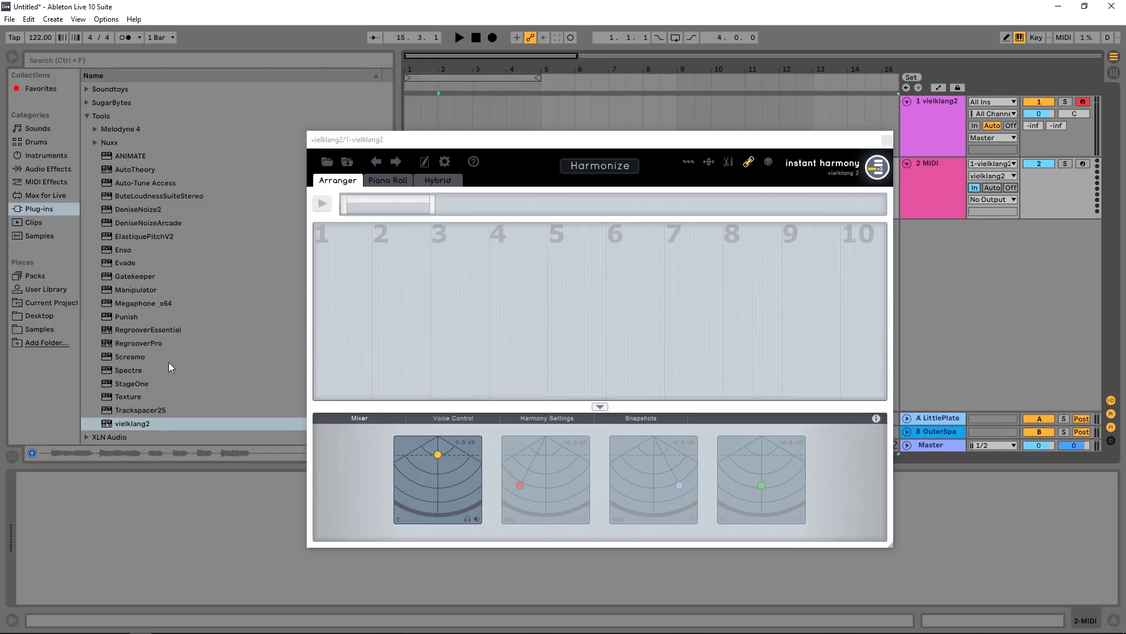
# Load the Grand Piano Equal Bright Solo.adg preset from the Grand Piano pack onto the new MIDI track.
pyautogui.click(26, 277)
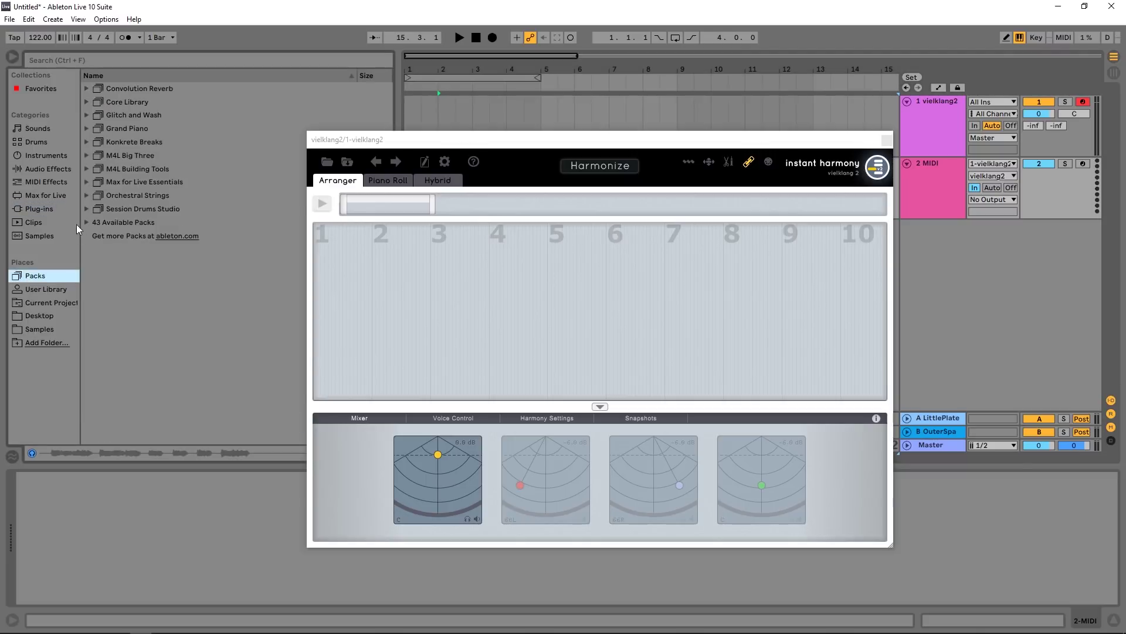
pyautogui.click(96, 132)
pyautogui.click(95, 169)
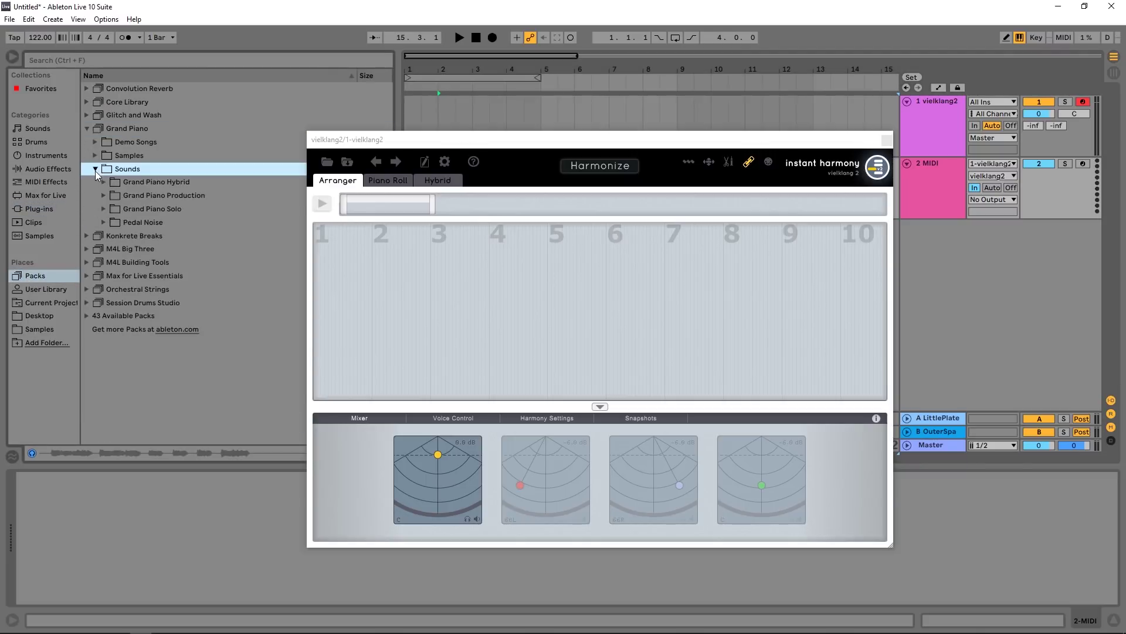
pyautogui.click(102, 209)
pyautogui.moveTo(132, 224); pyautogui.dragTo(933, 196)
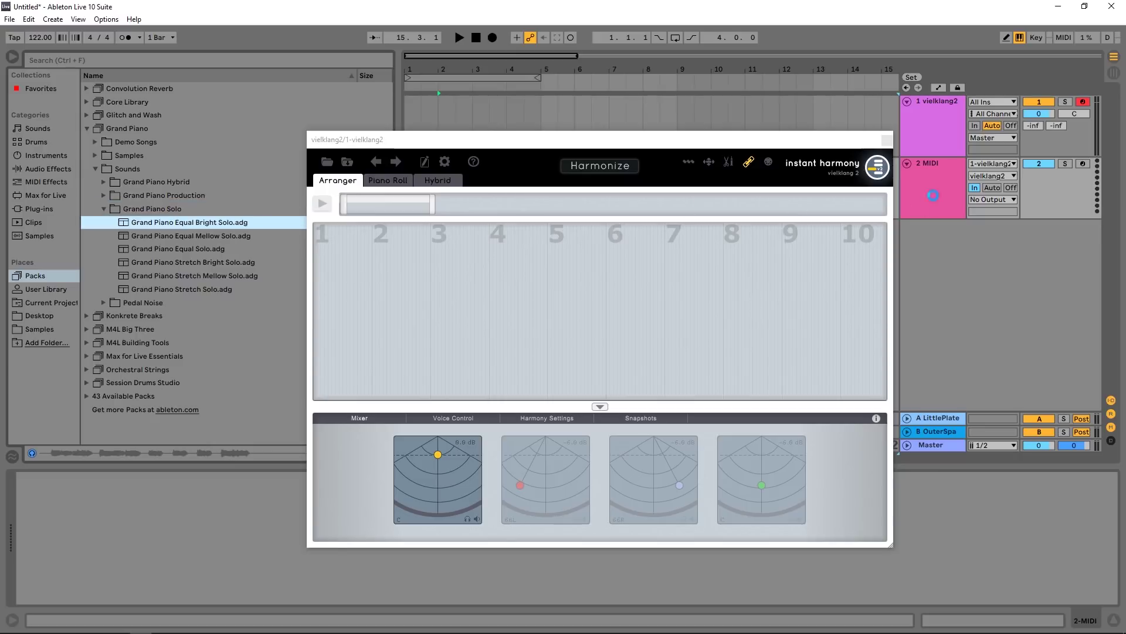
# Import the sample library file STP3_105_E_Synth_Loop_05.mid into the empty vielklang2 instance.
pyautogui.click(15, 331)
pyautogui.scroll(-3, 100, 256)
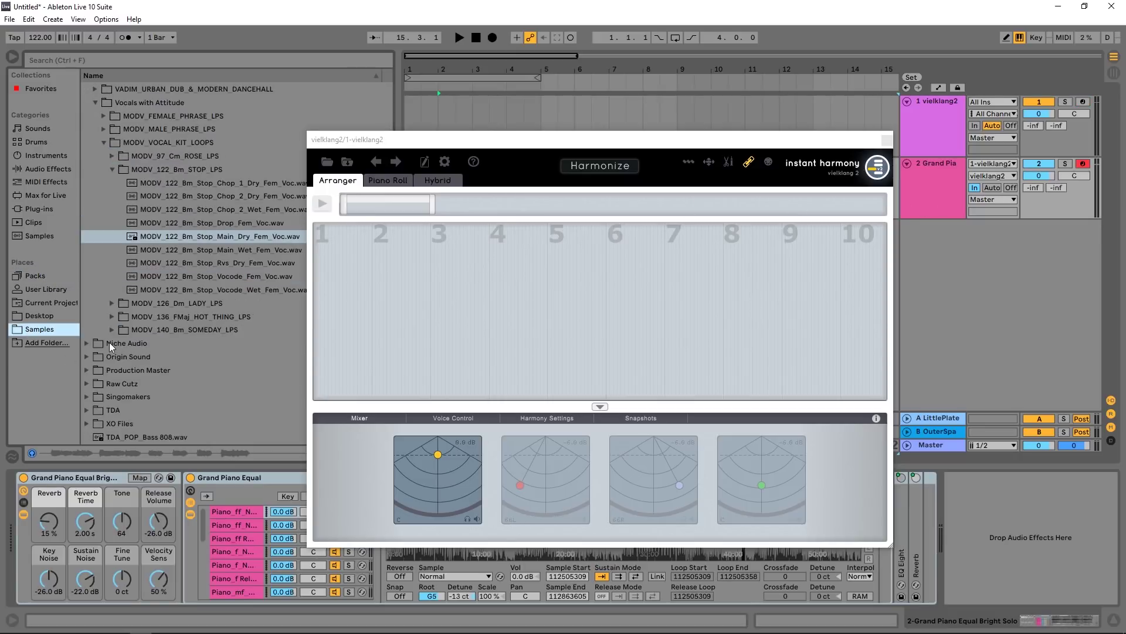
pyautogui.click(87, 398)
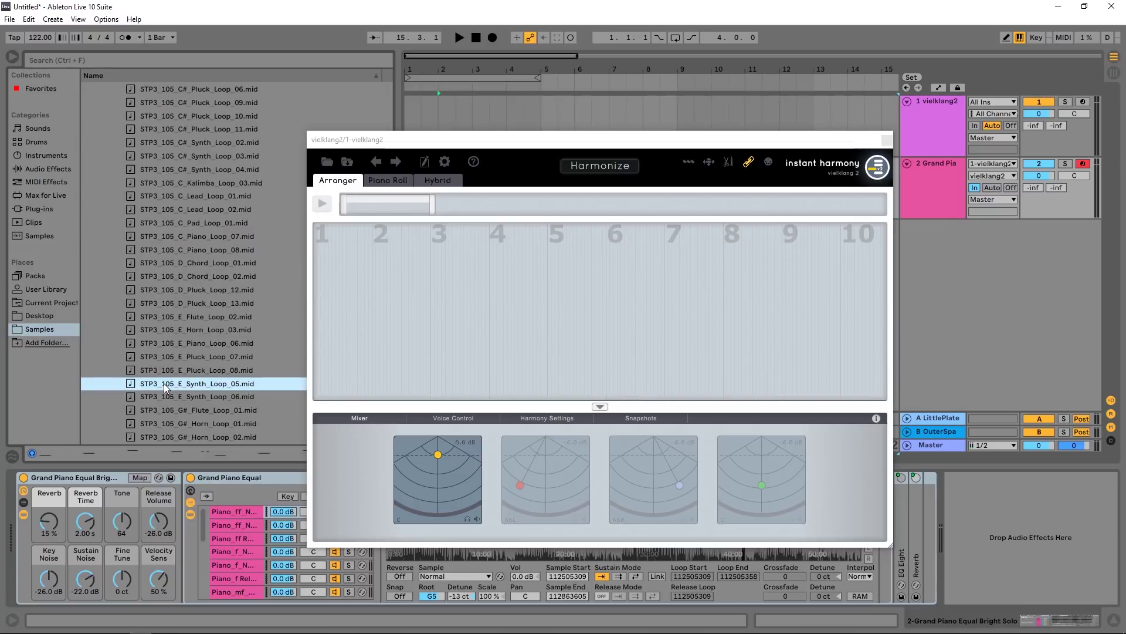
pyautogui.moveTo(175, 383); pyautogui.dragTo(357, 311)
pyautogui.click(749, 456)
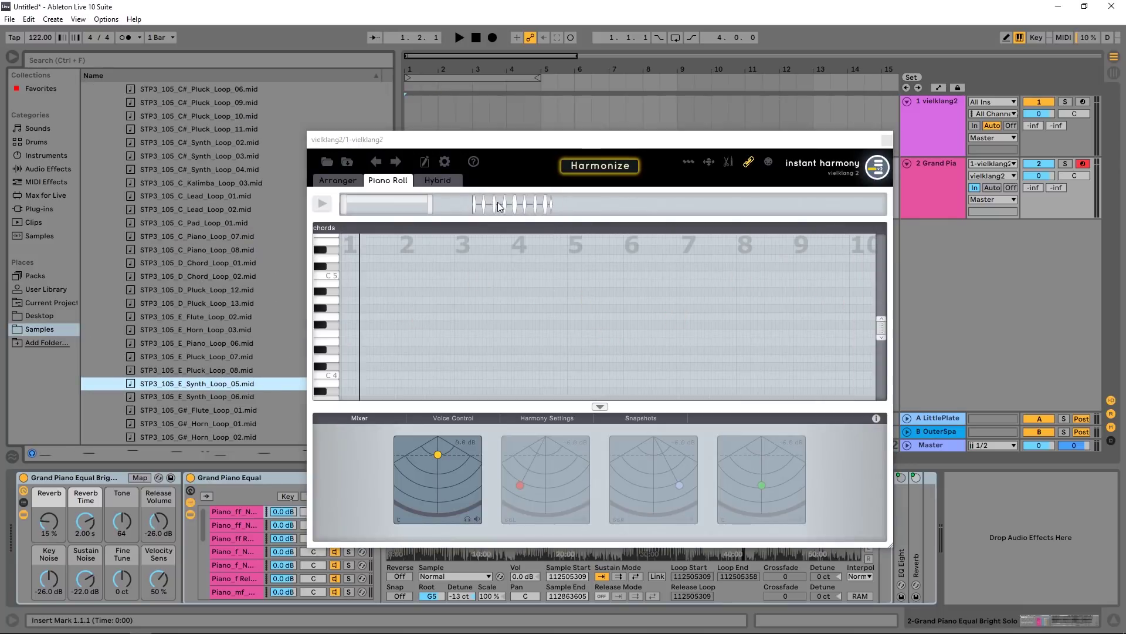
# Move the imported clip to the start of the vielklang2 arrangement and audition it through the piano track.
pyautogui.click(352, 181)
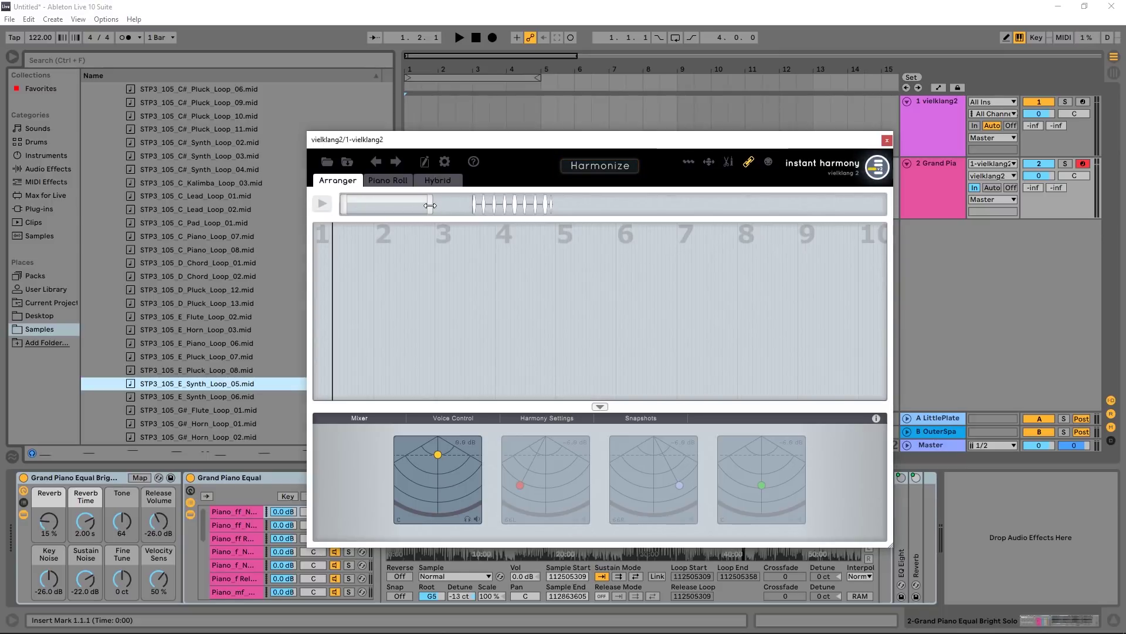
pyautogui.moveTo(430, 204); pyautogui.dragTo(623, 289)
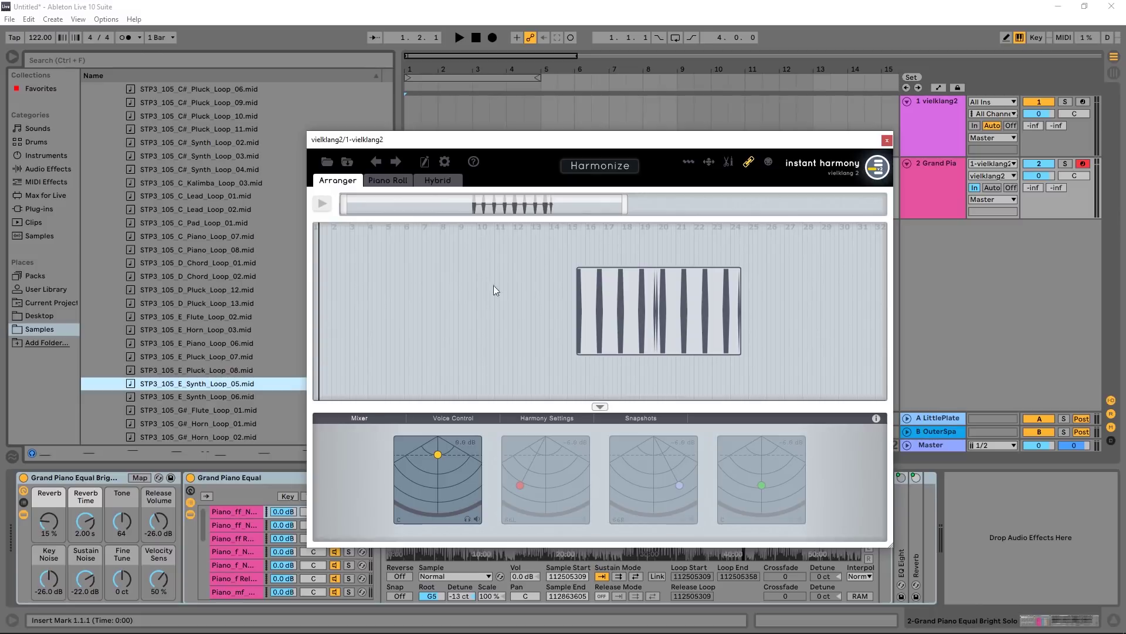
pyautogui.moveTo(568, 323); pyautogui.dragTo(290, 317)
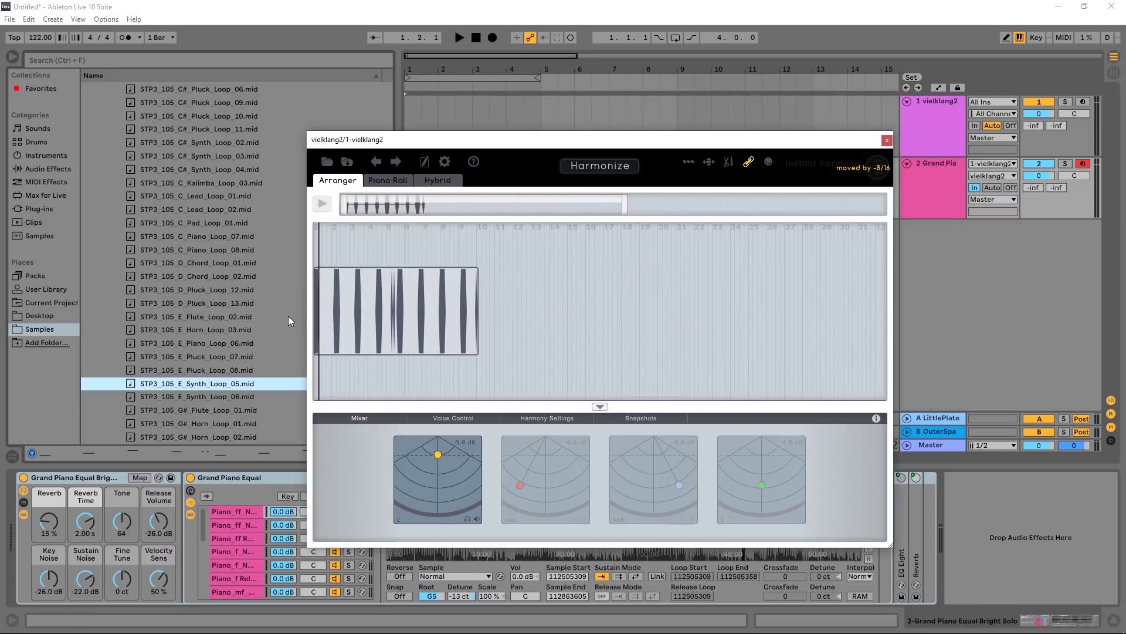
pyautogui.press('space')
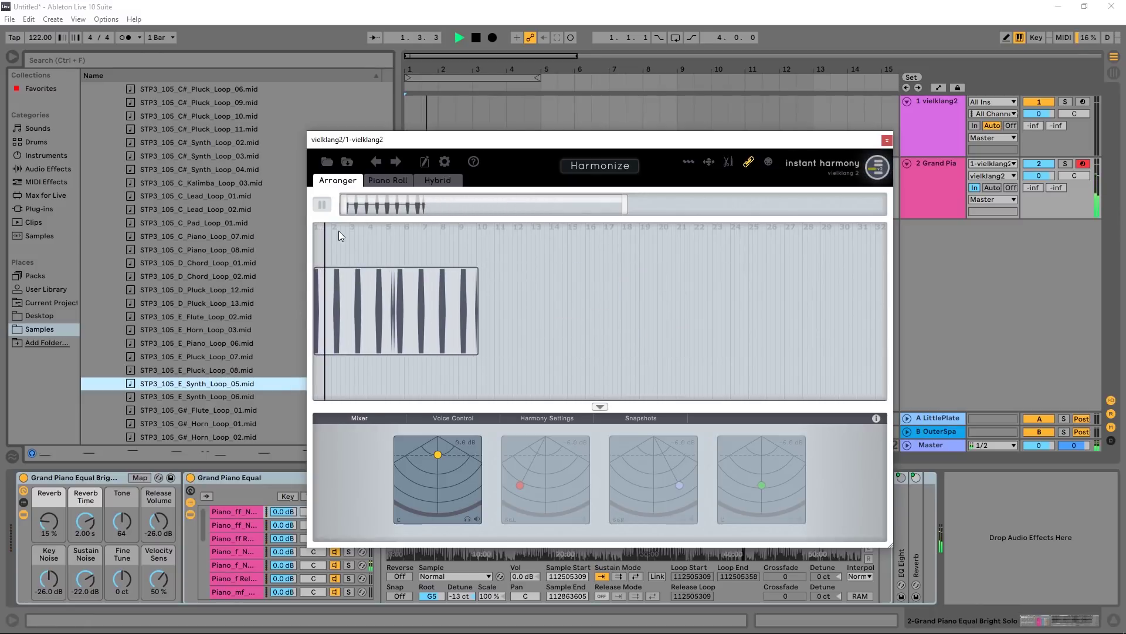
pyautogui.press('space')
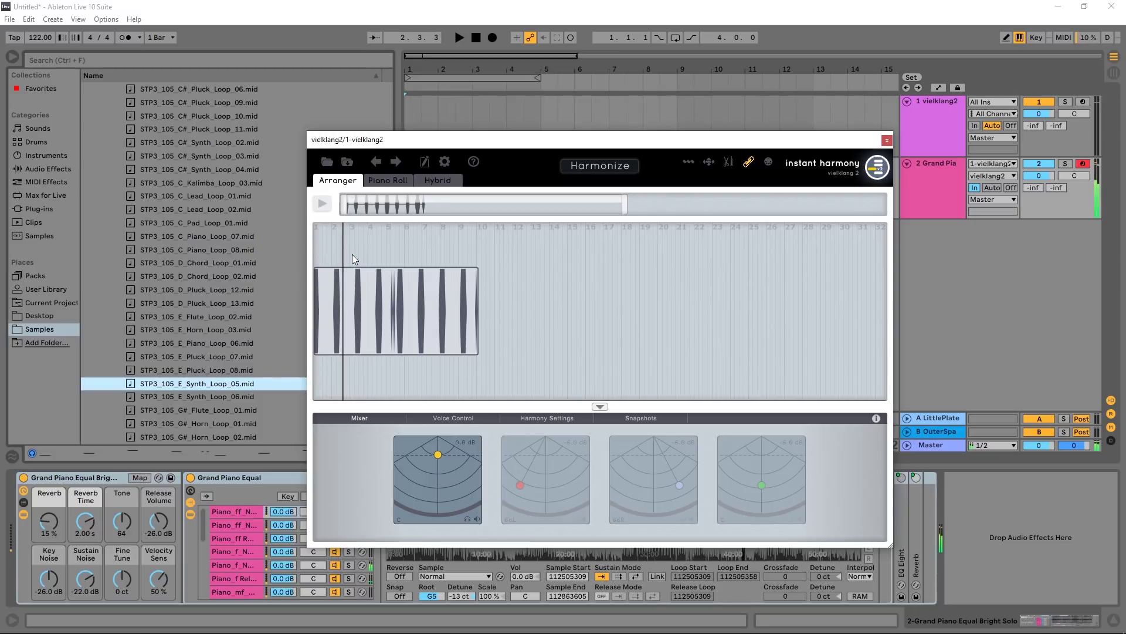
# Open the imported synth clip's notes in vielklang2's piano roll, harmonize them, and audition the harmony through the piano track.
pyautogui.doubleClick(405, 291)
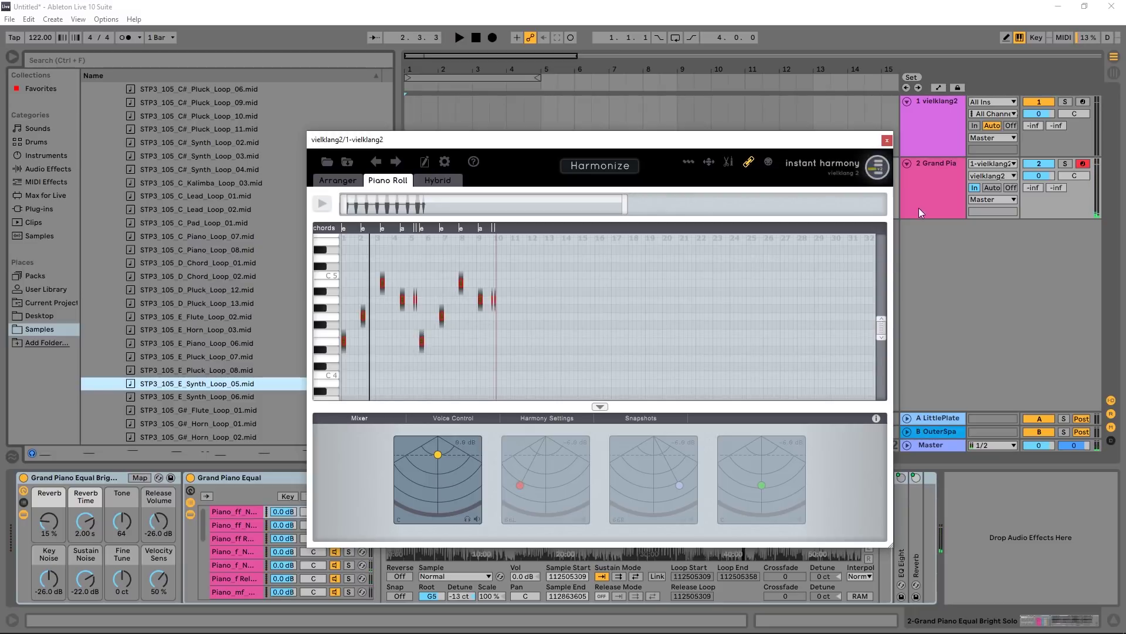
pyautogui.click(461, 352)
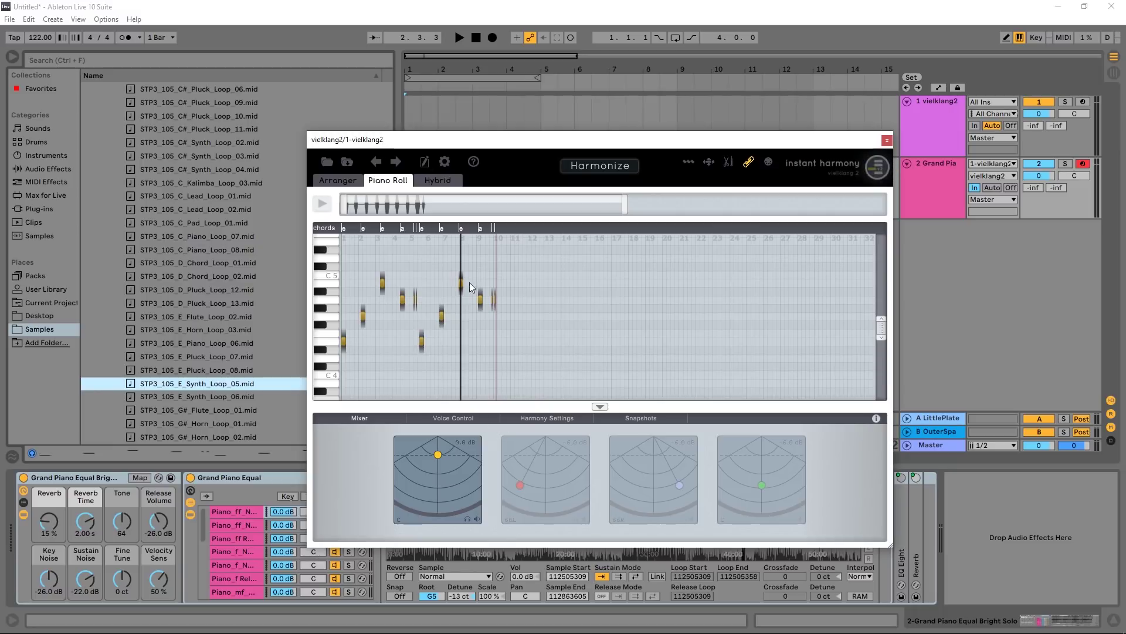
pyautogui.click(604, 167)
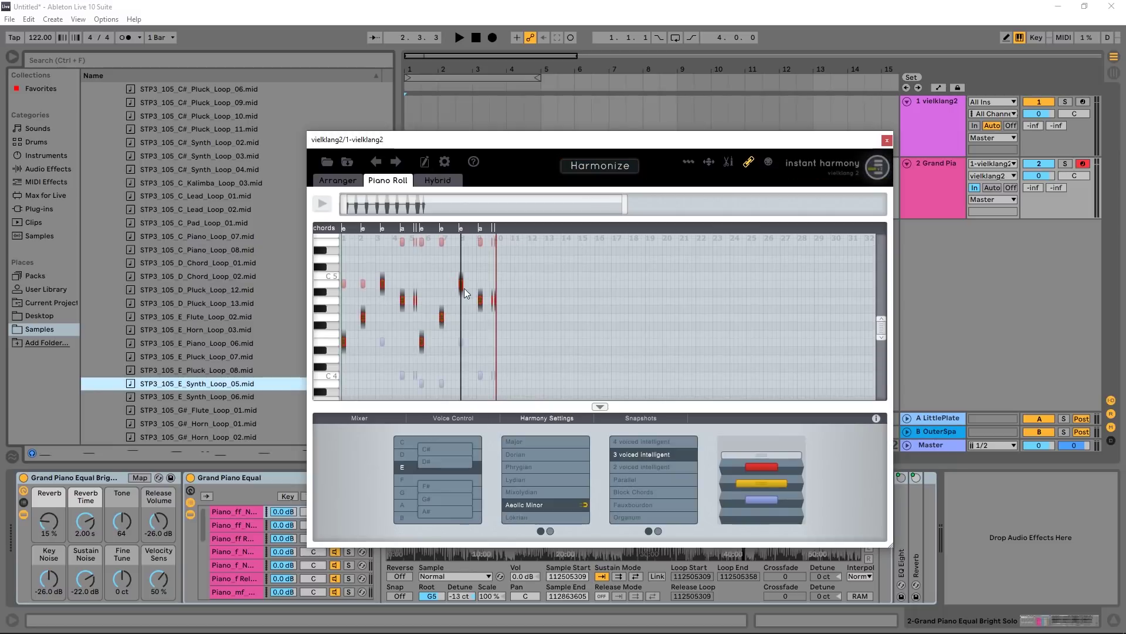
pyautogui.press('space')
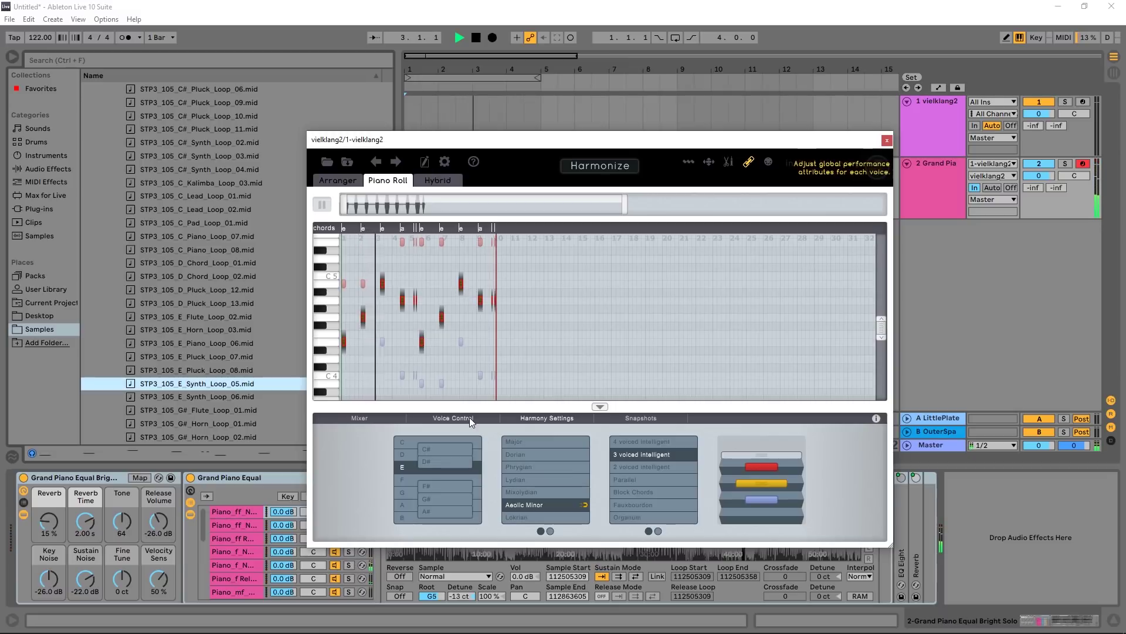
pyautogui.press('space')
# Switch the harmony type to 4 voiced intelligent and audition the new voicing from the start.
pyautogui.click(649, 440)
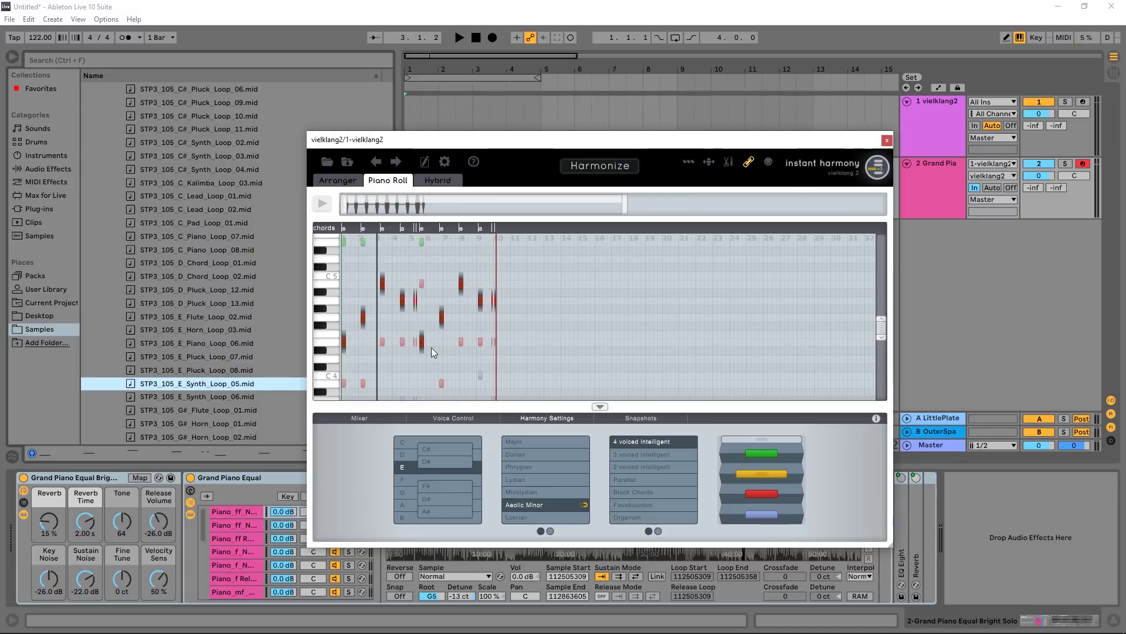
pyautogui.press('space')
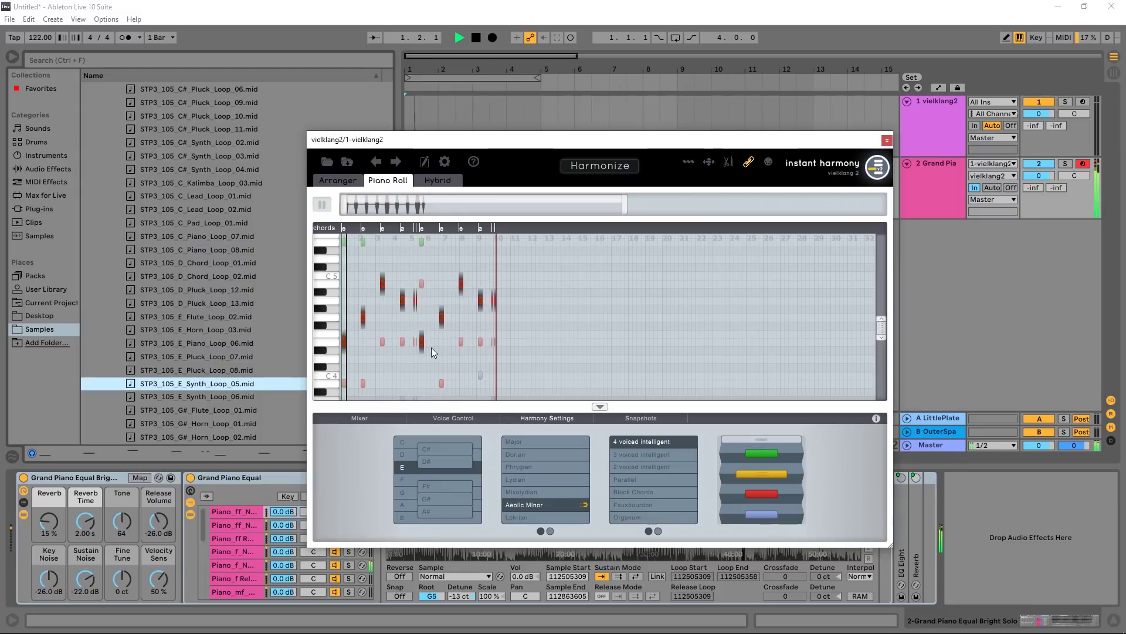